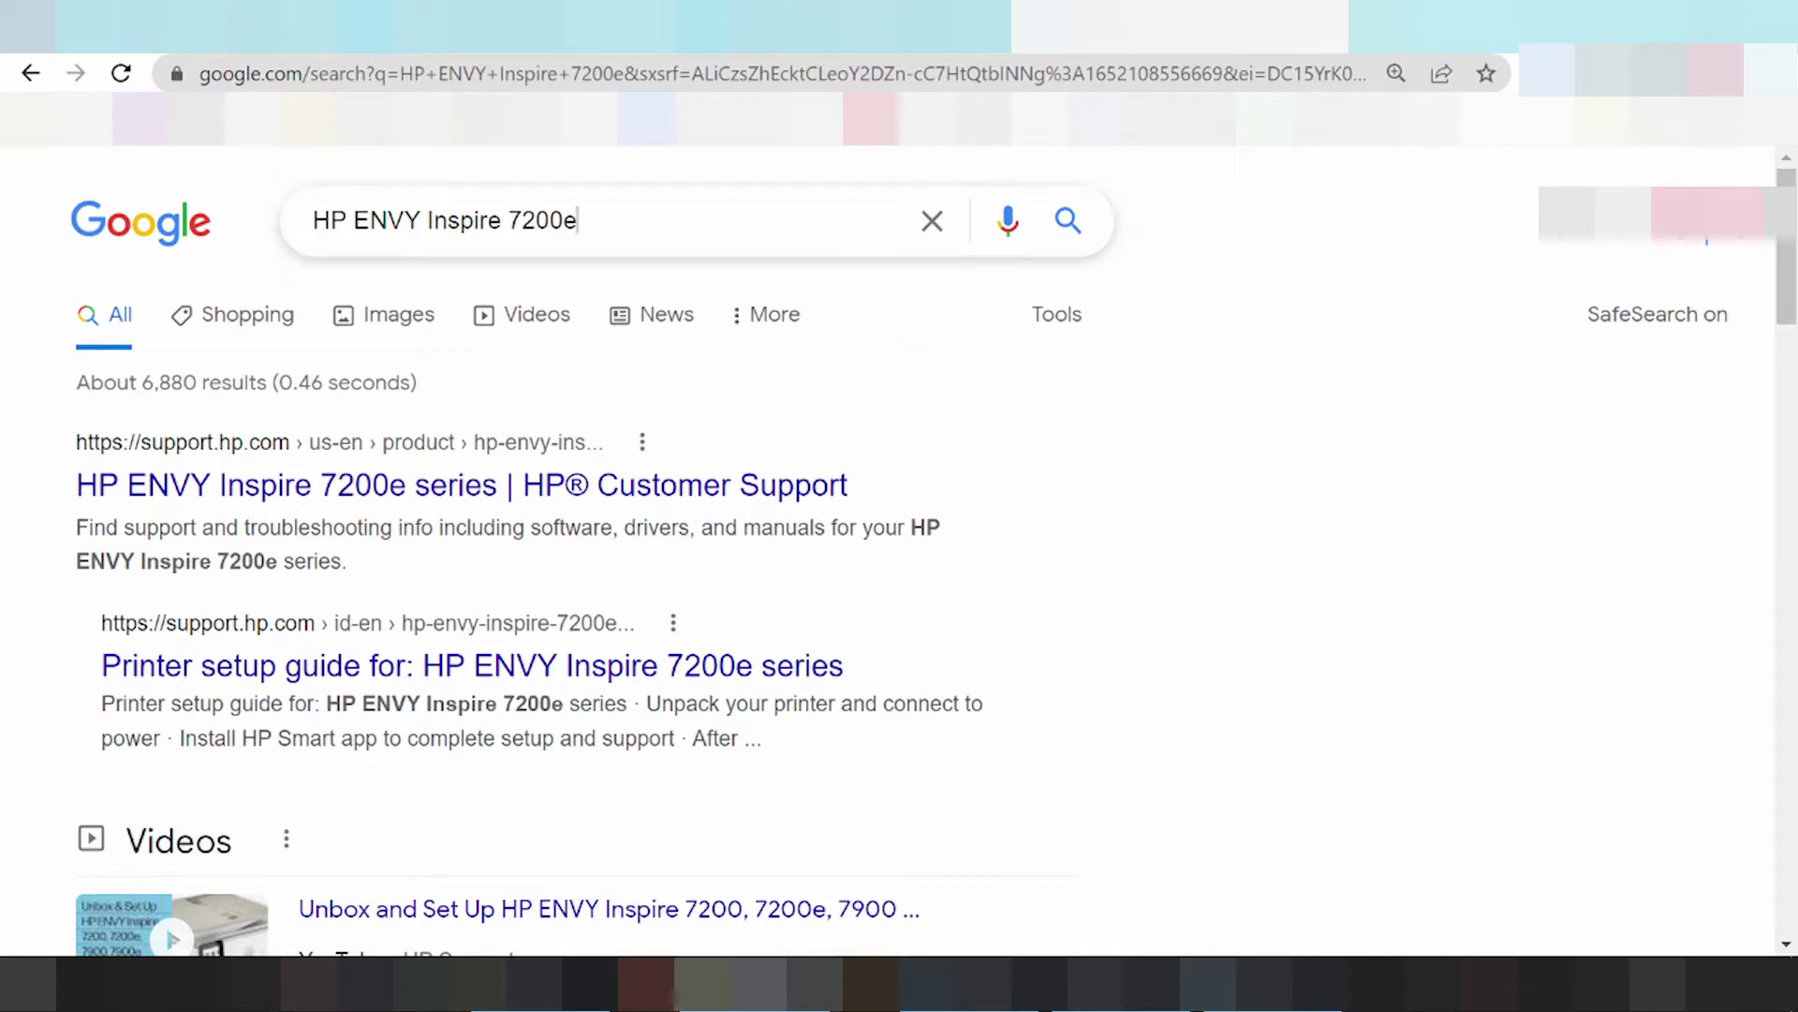
- Search Google for the 7200e 'driver download' and open HP's au-en Software and Driver Downloads result
type("driver ")
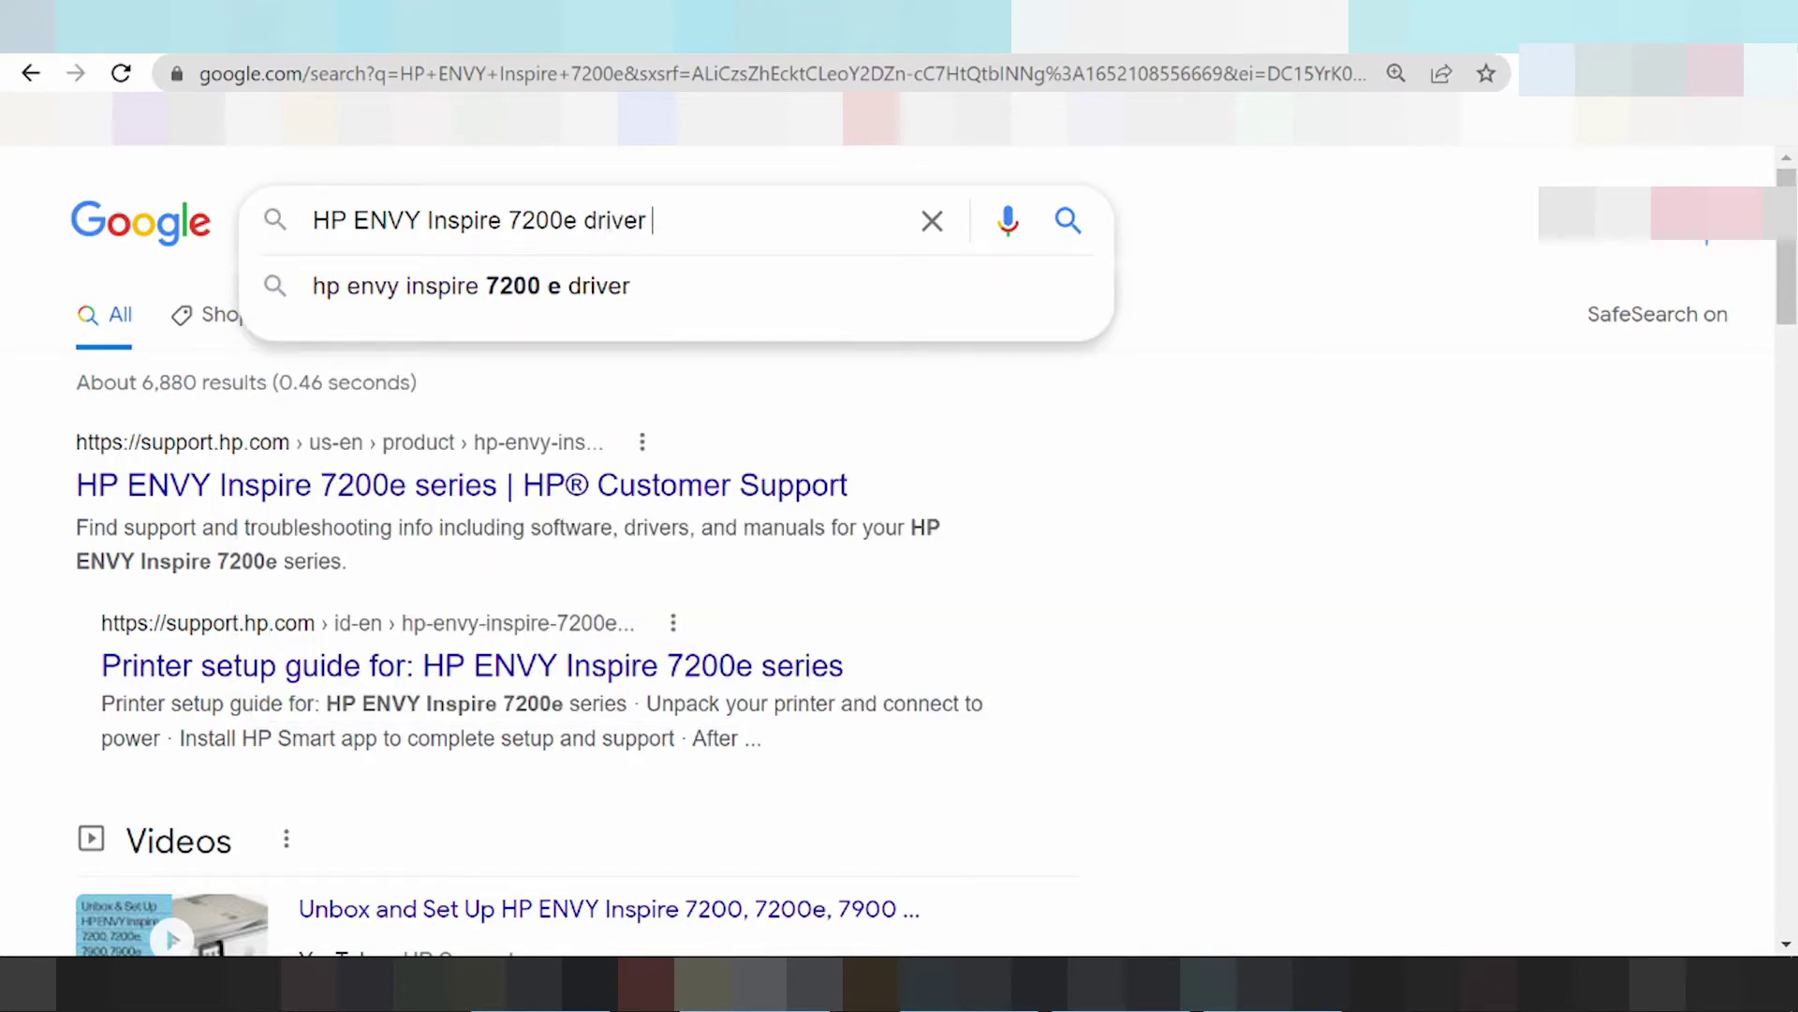
type("download")
key("Return")
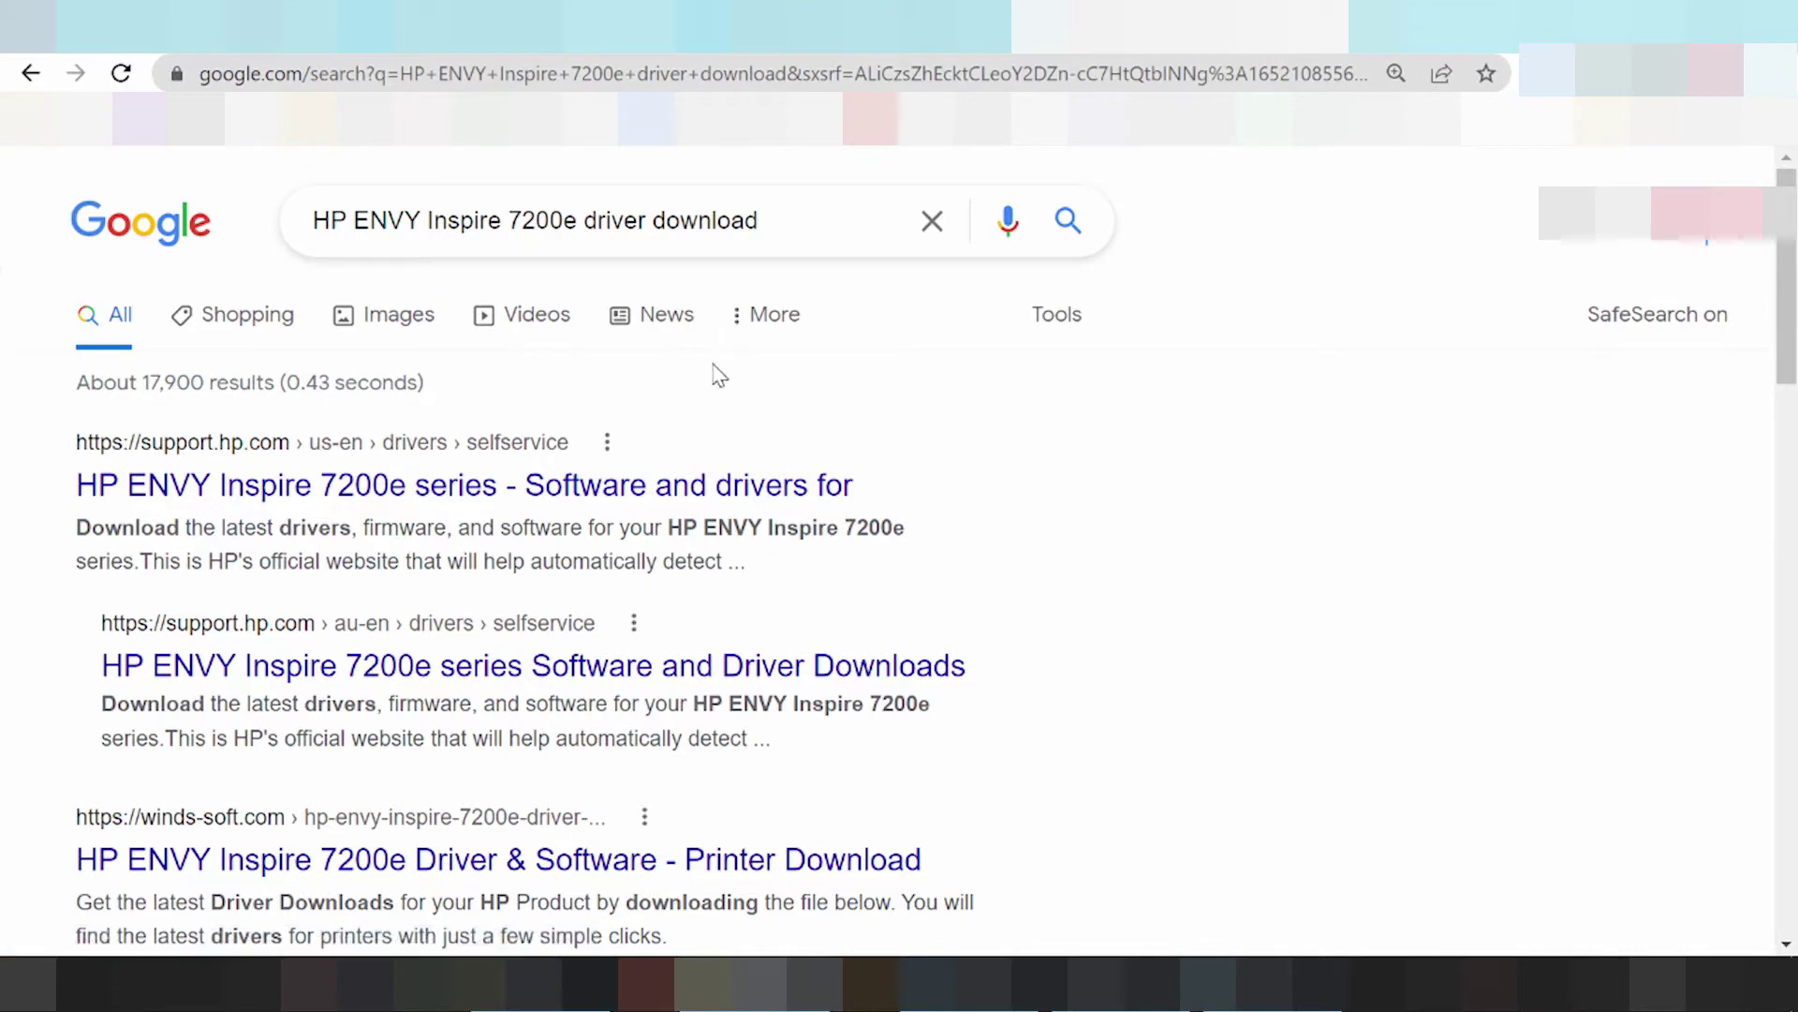
scroll(550, 534, "down", 3)
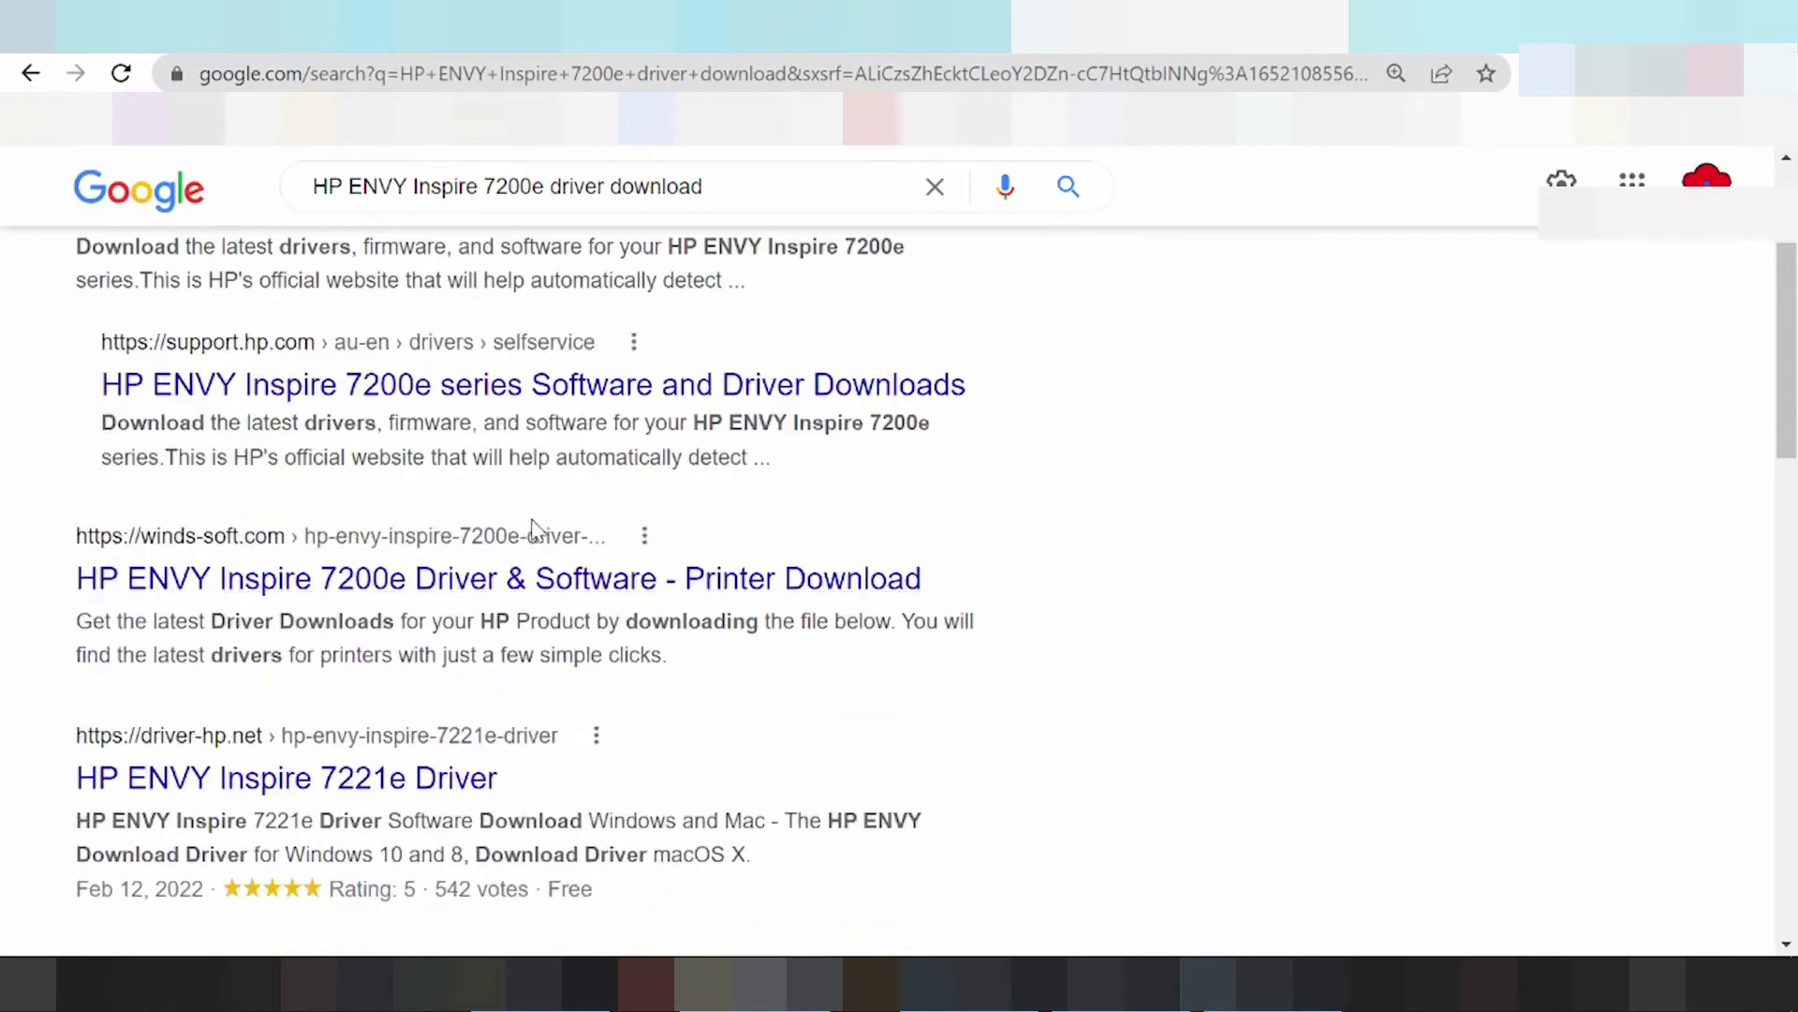
scroll(522, 562, "down", 3)
scroll(511, 532, "down", 3)
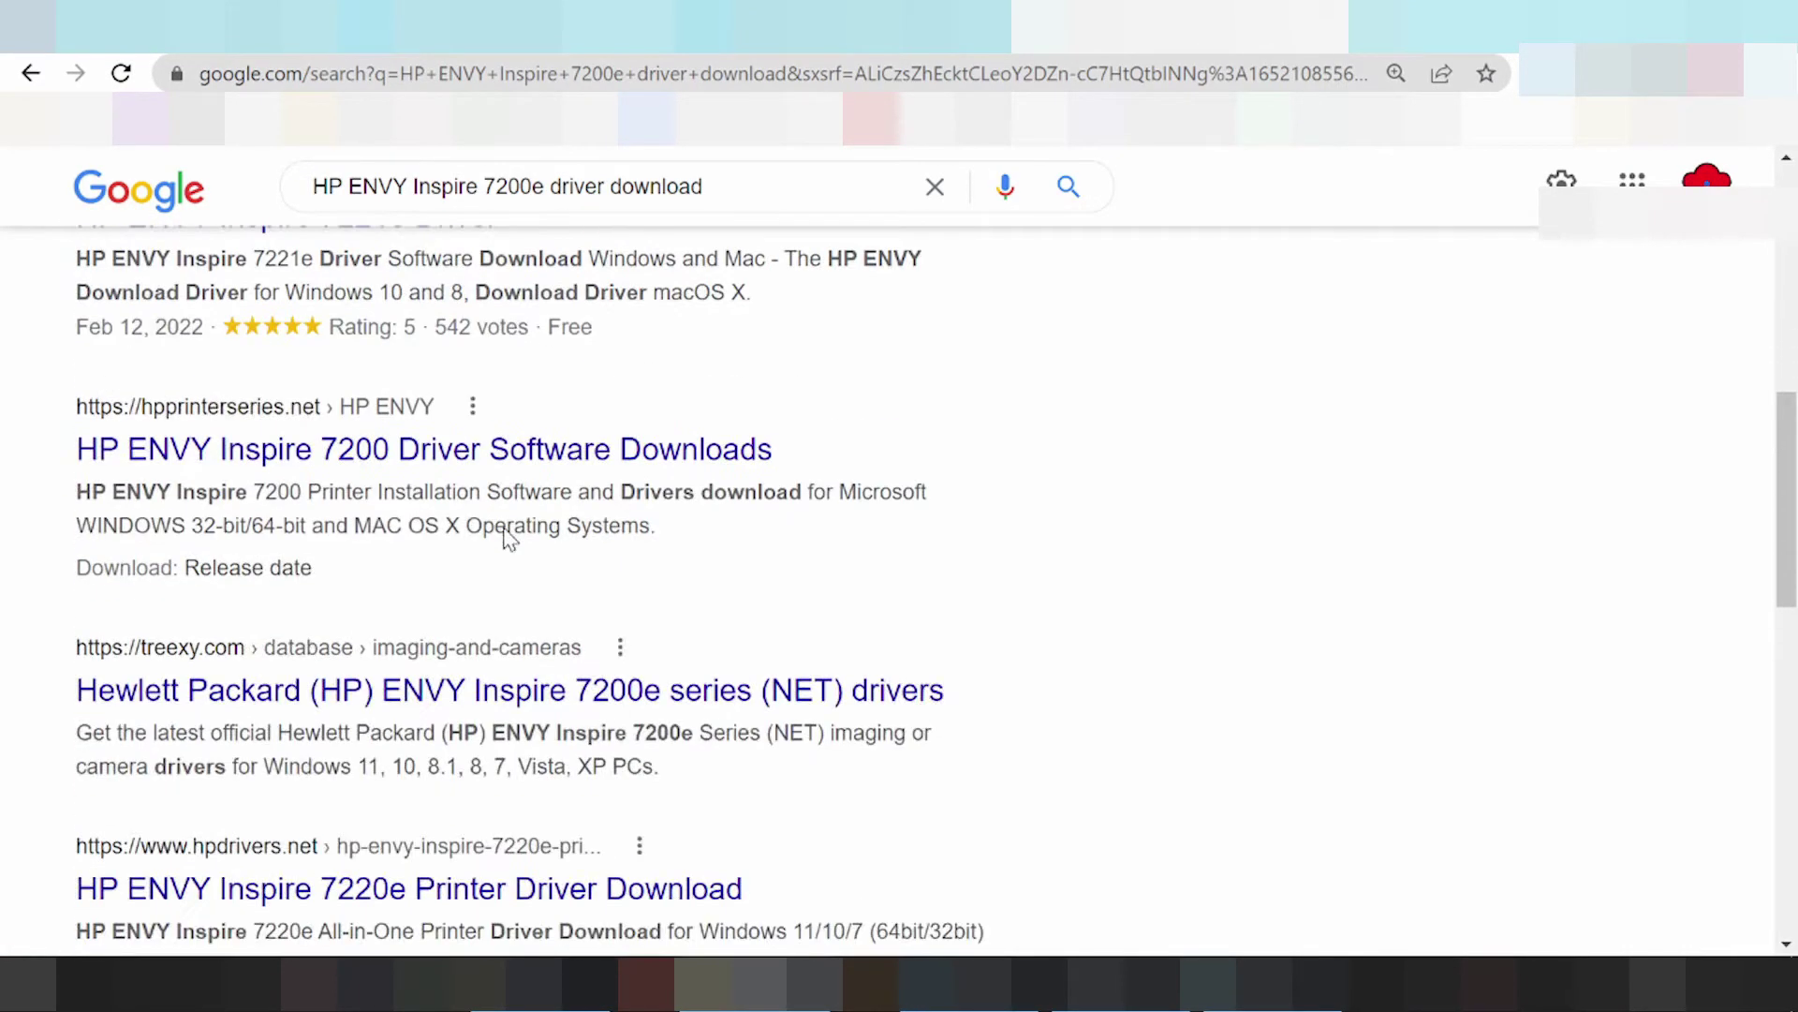
scroll(515, 509, "down", 5)
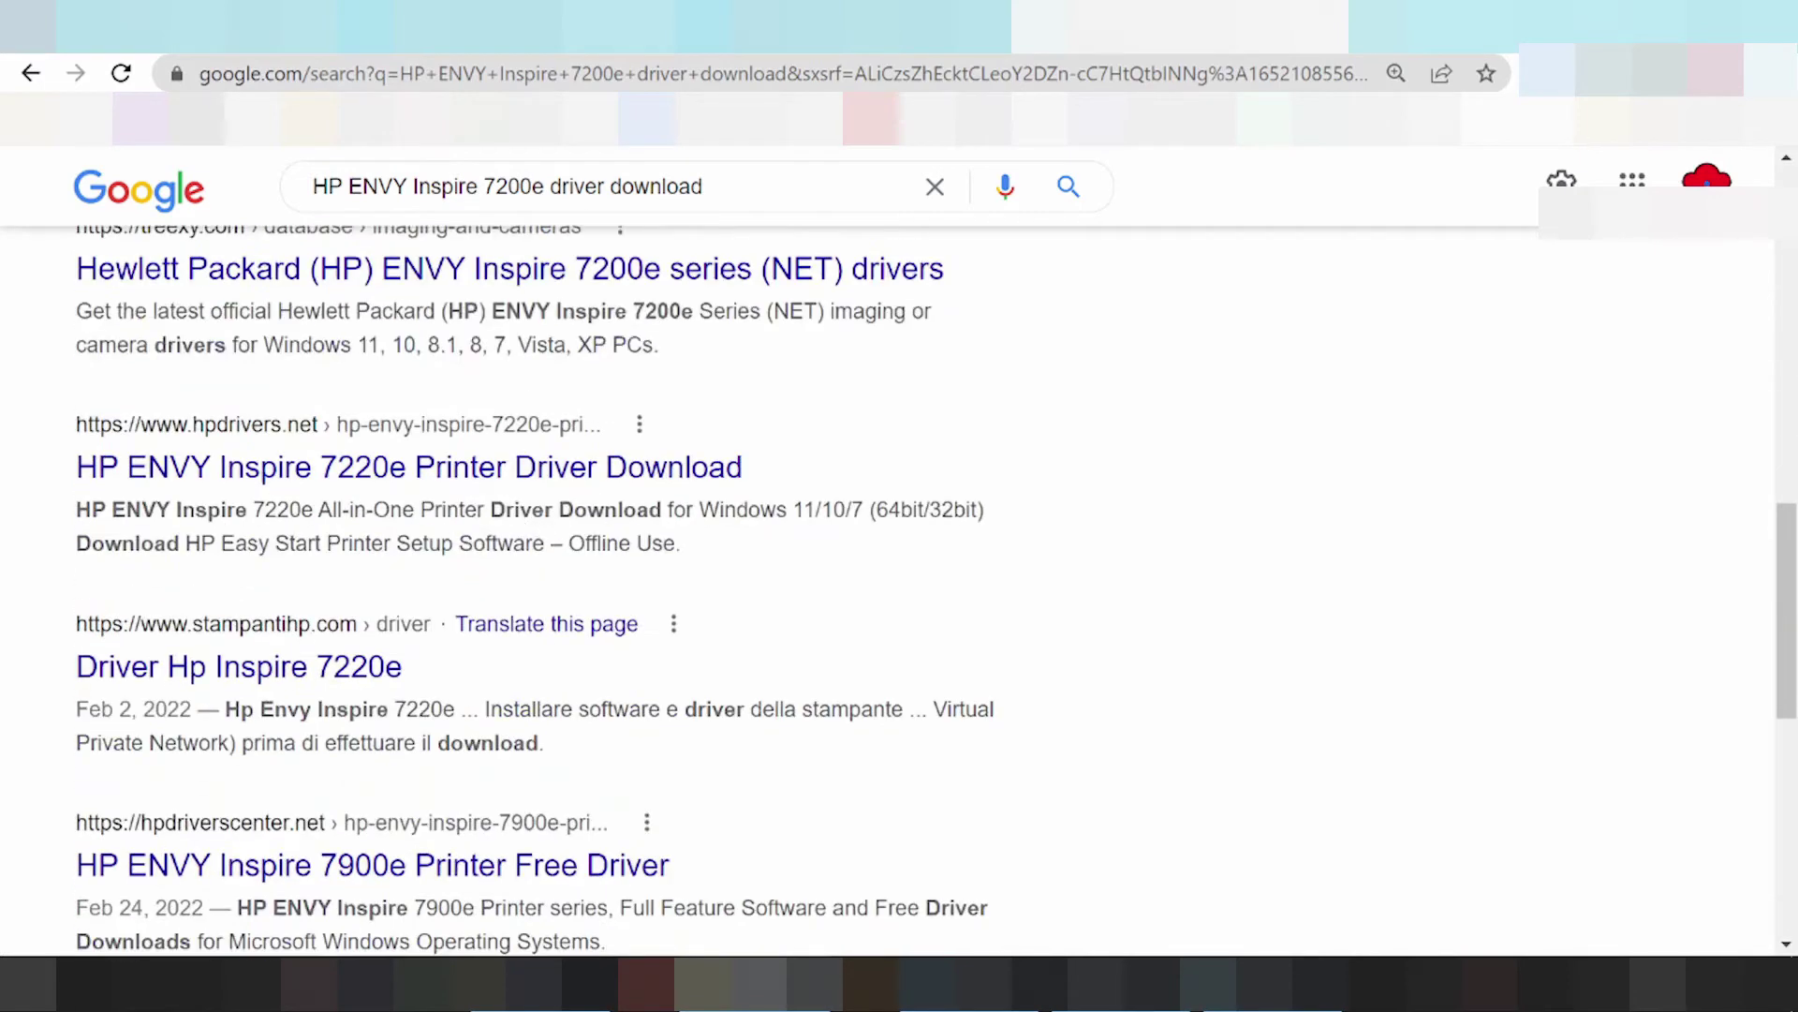
scroll(543, 521, "down", 8)
scroll(544, 521, "up", 13)
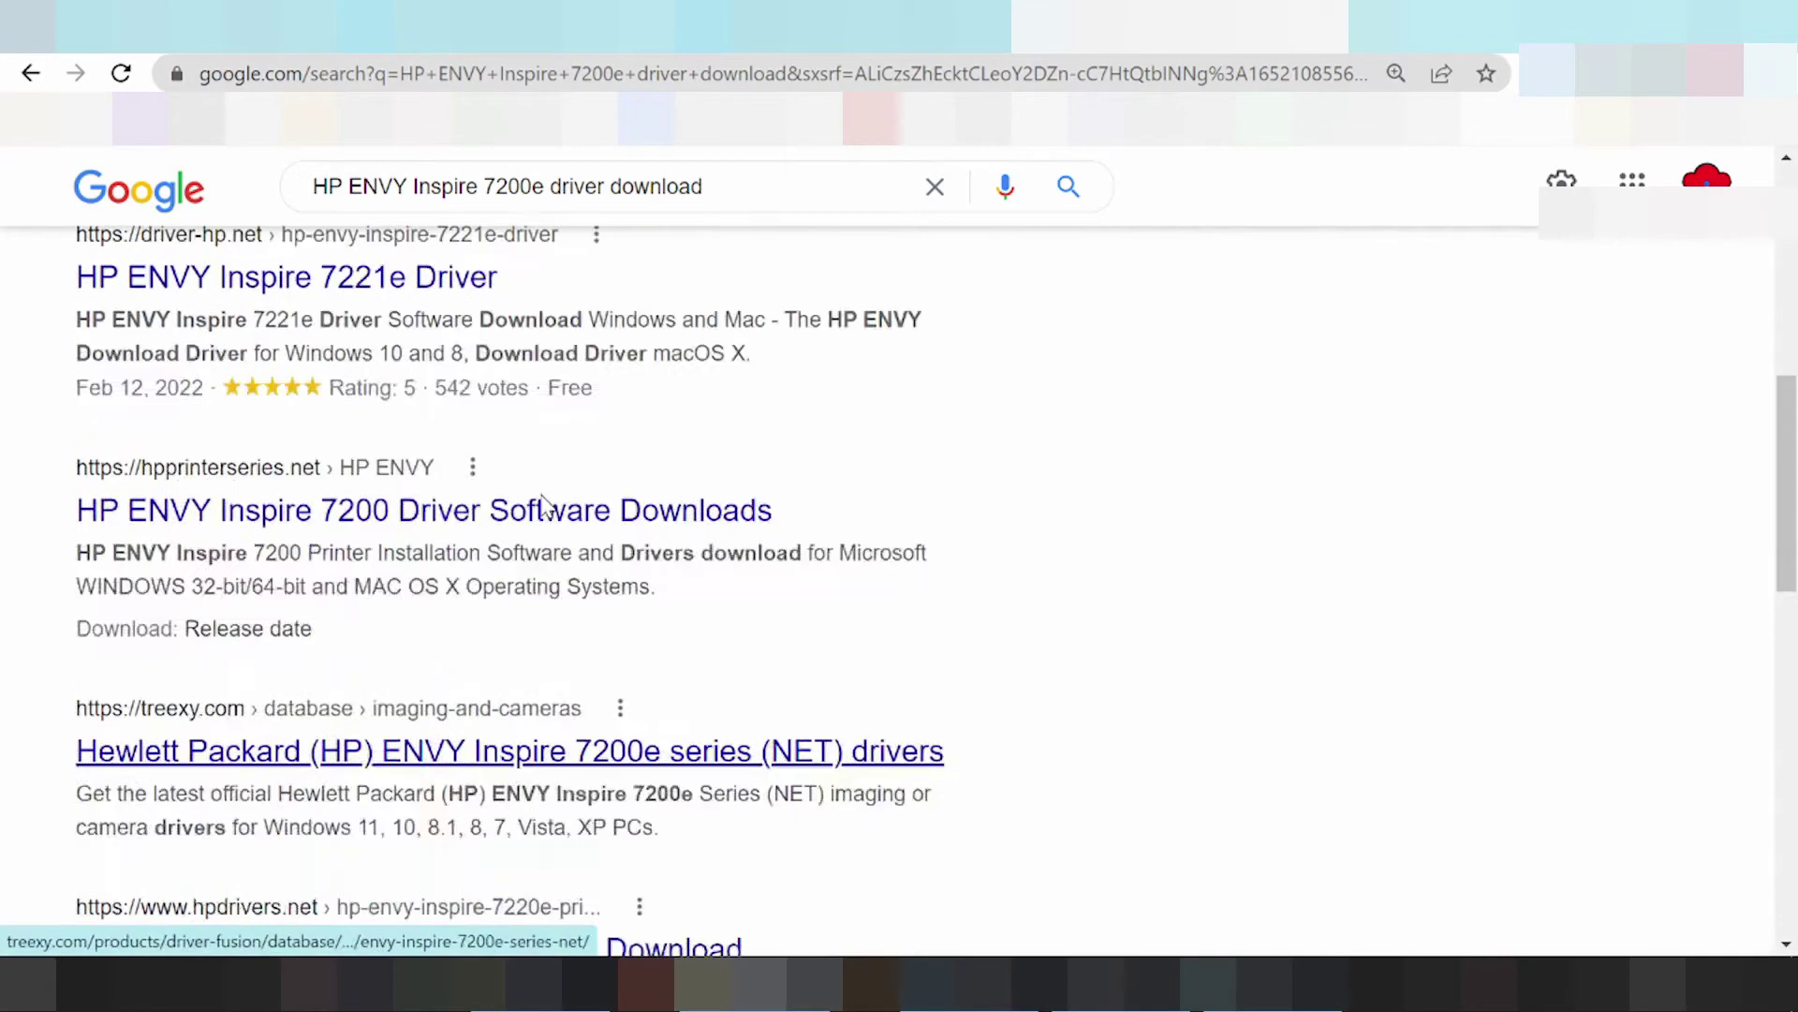
scroll(543, 506, "up", 5)
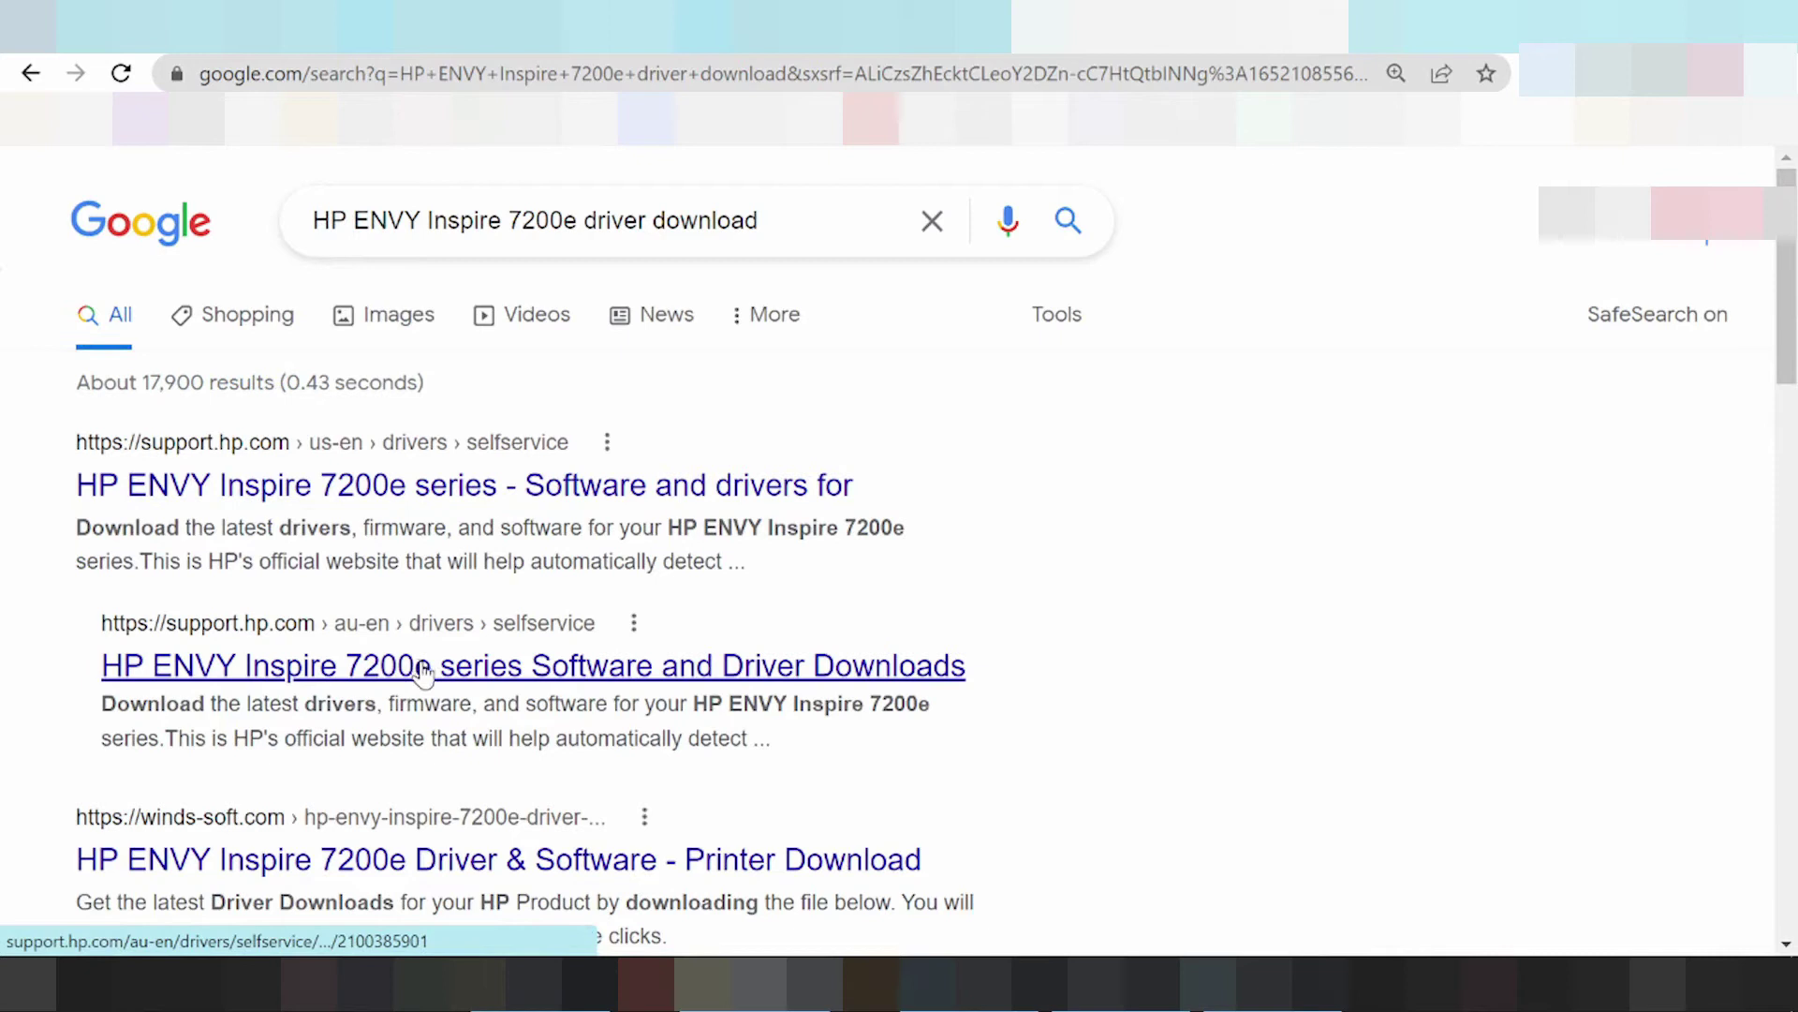
left_click(470, 676)
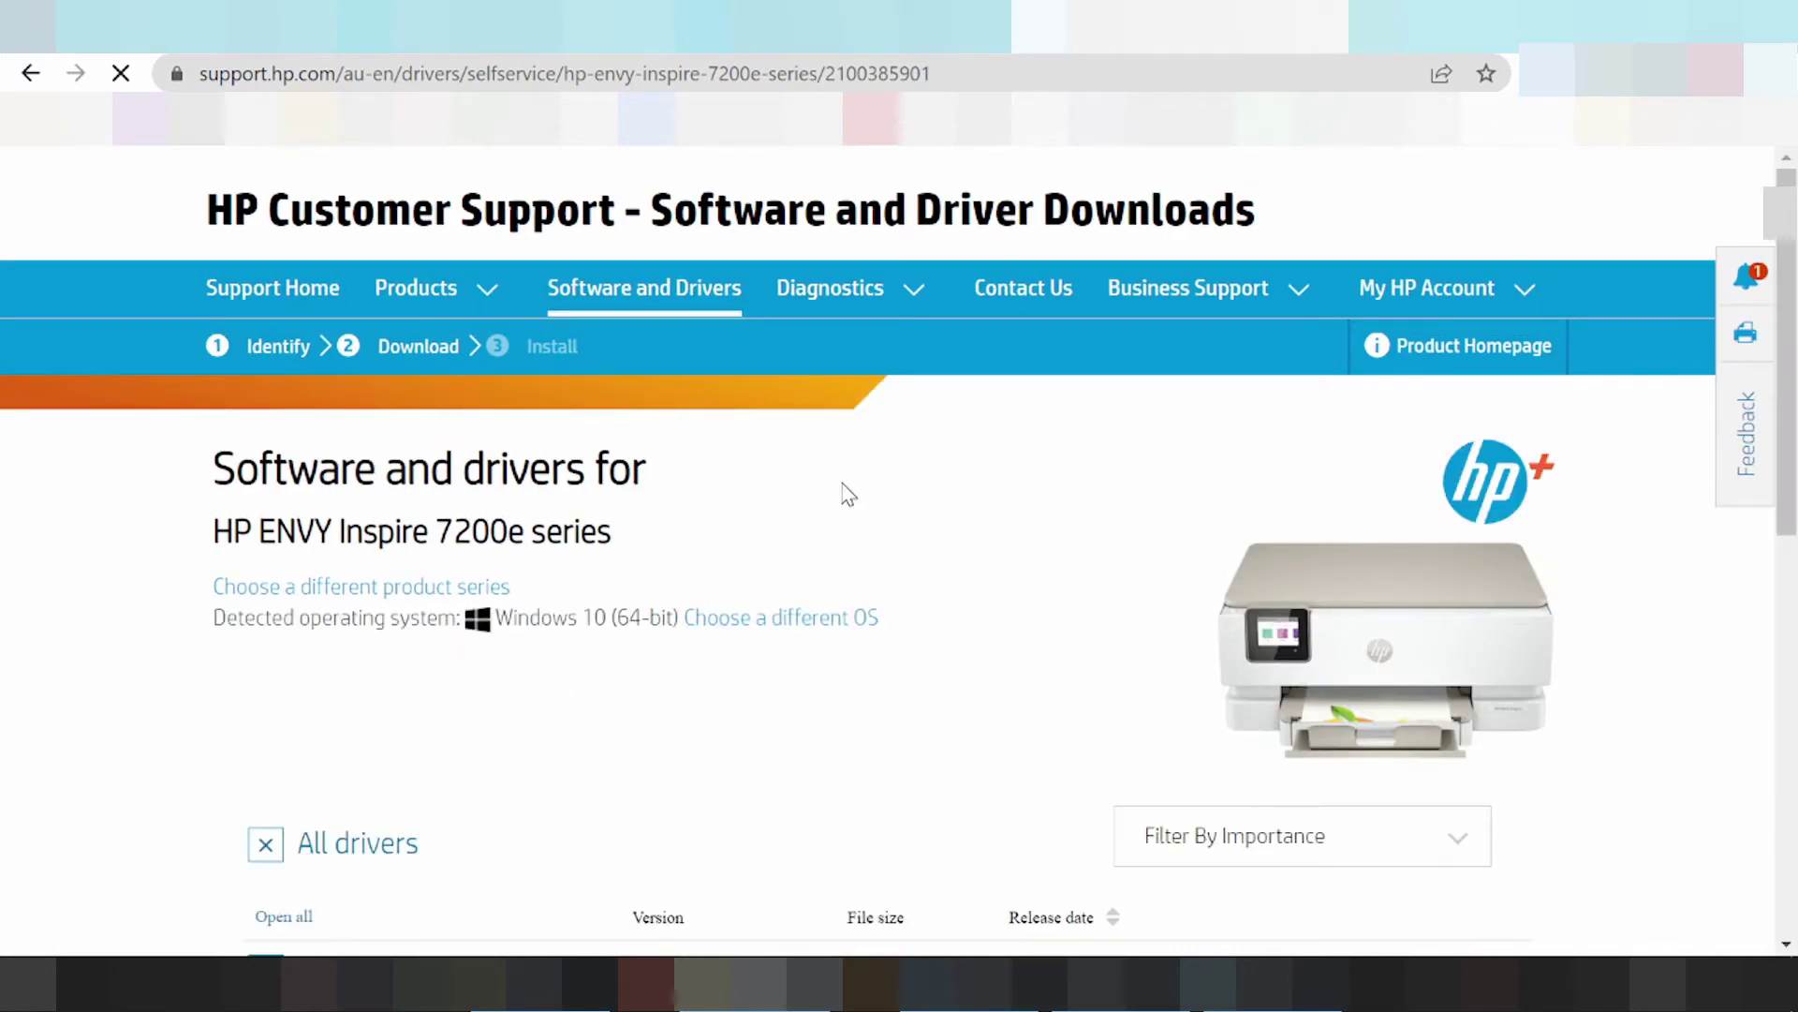
- Scroll down to view the detected Windows 10 (64-bit) OS and the driver list
scroll(1217, 440, "down", 1)
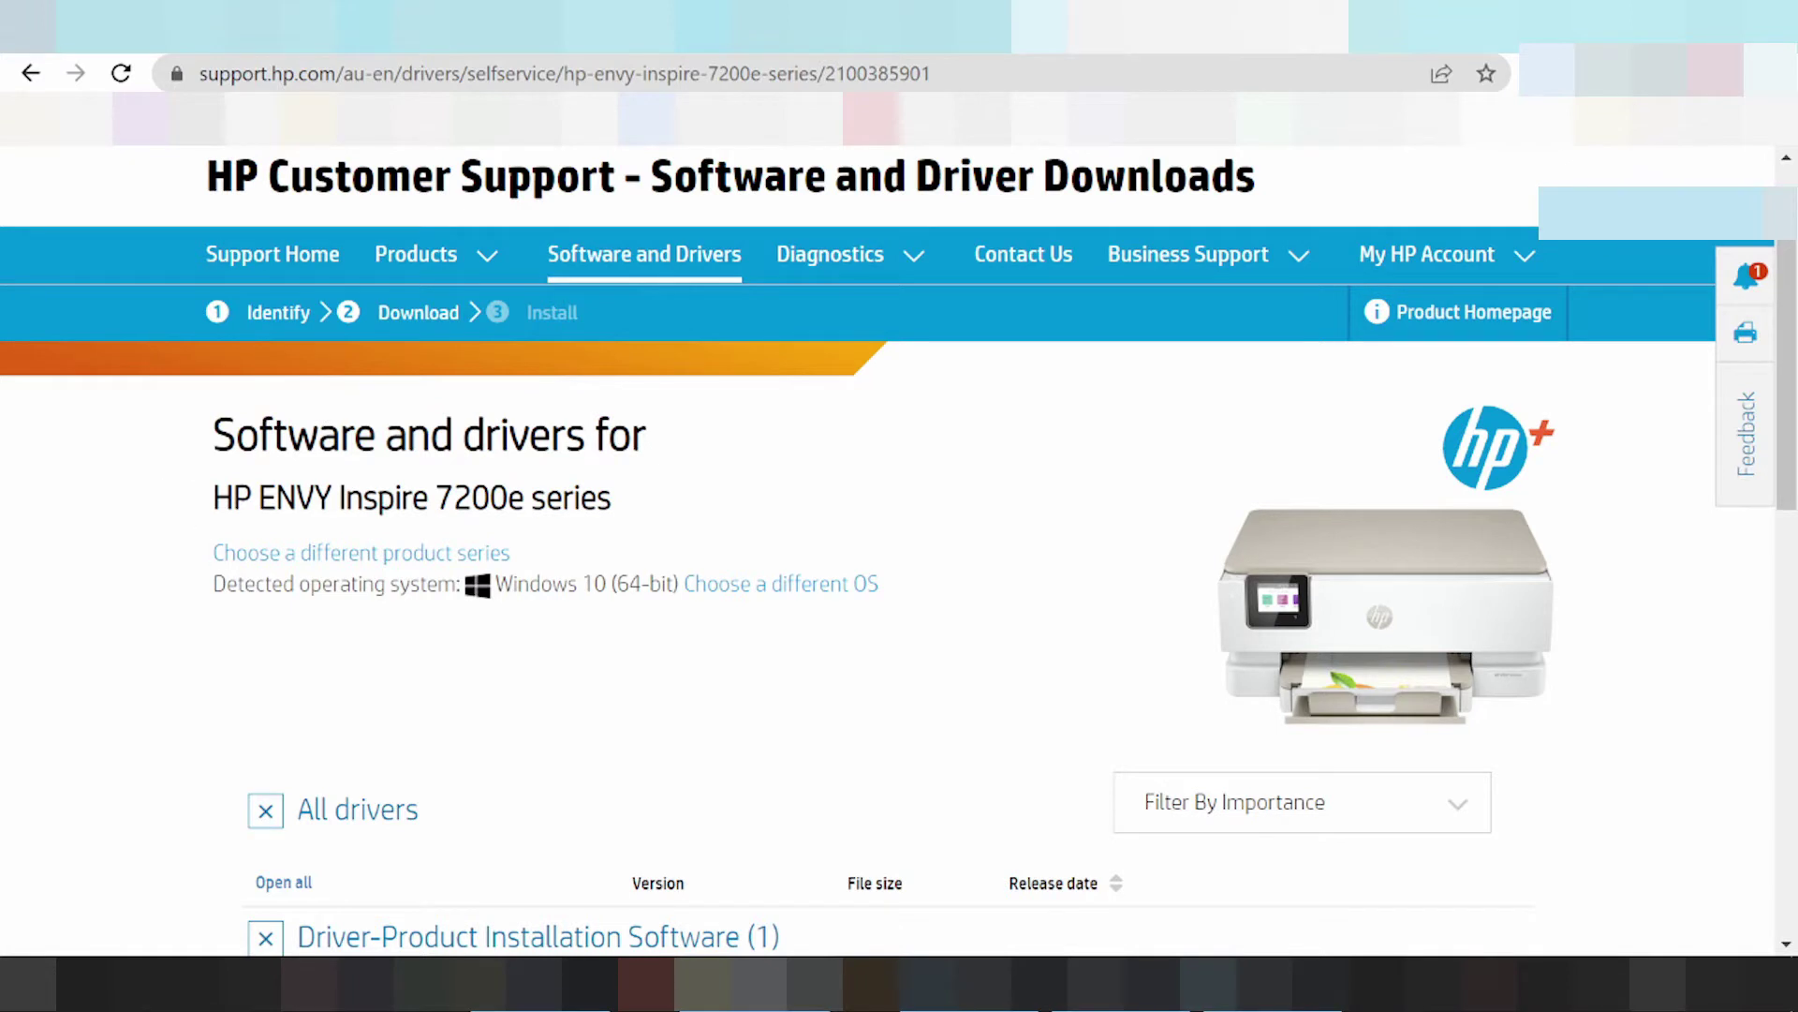
- In the preferred OS chooser, try Mac OS and Linux and view their version lists
left_click(789, 604)
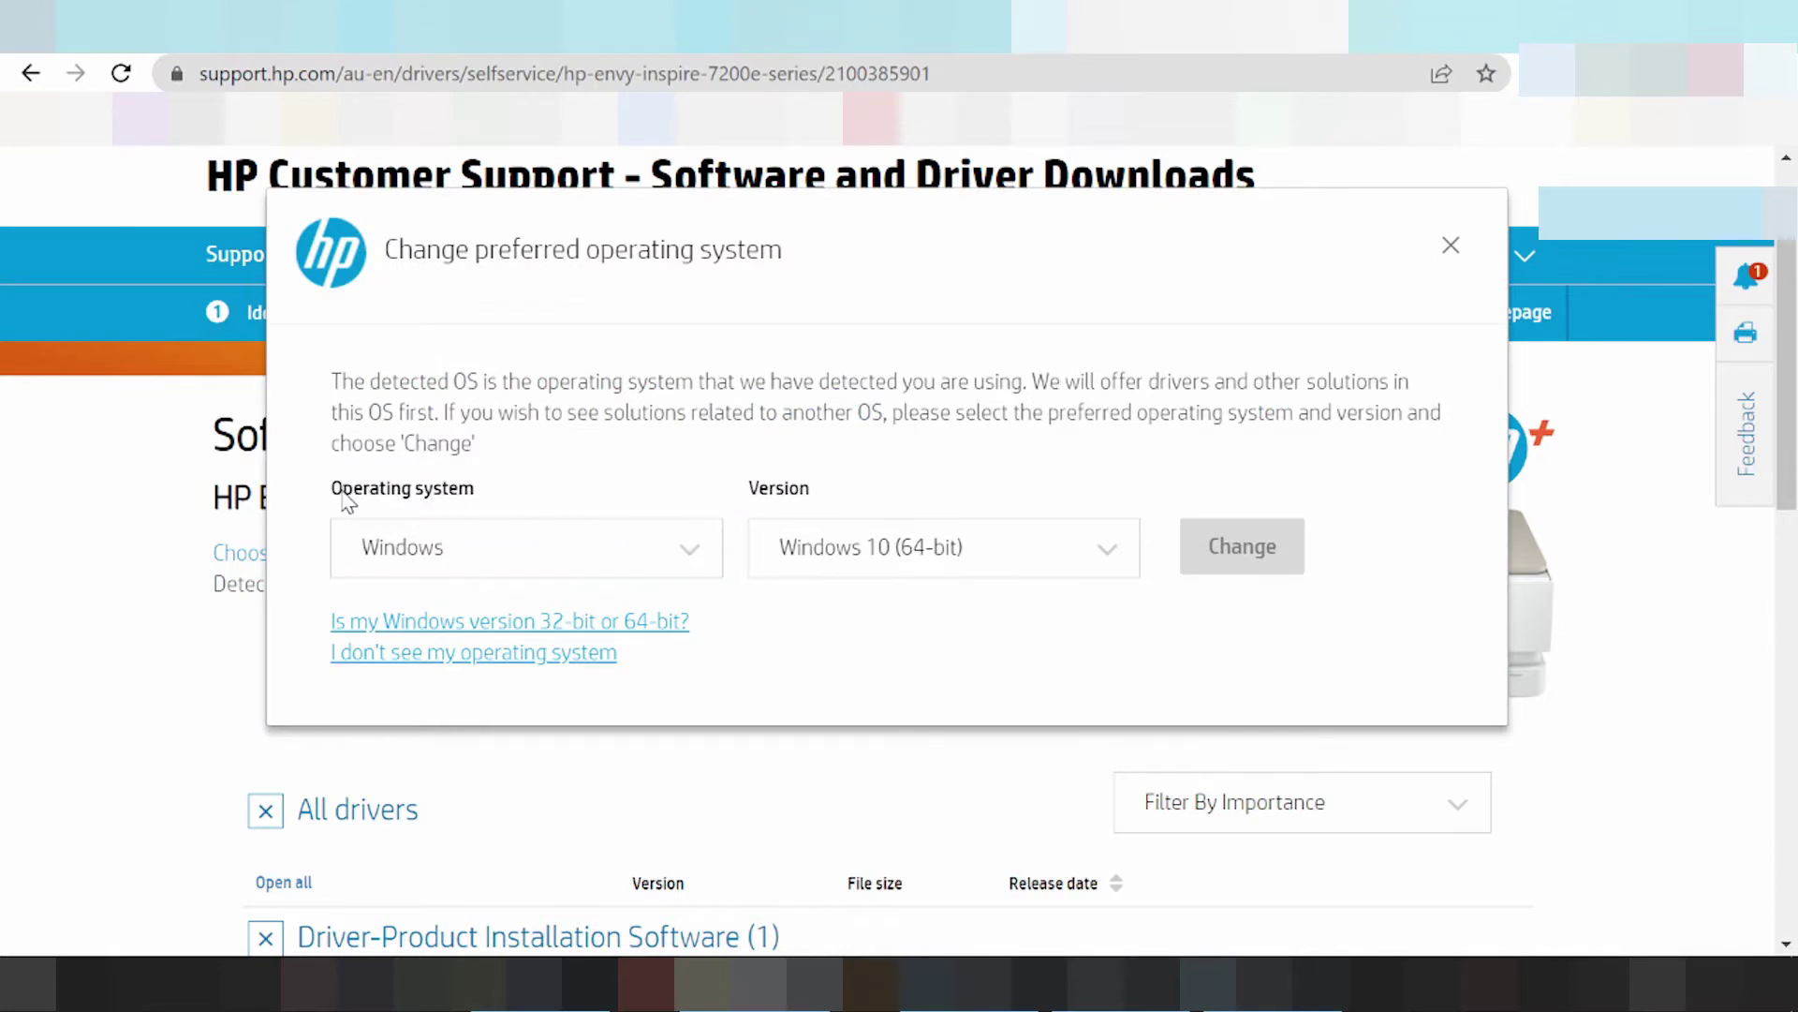
left_click(456, 571)
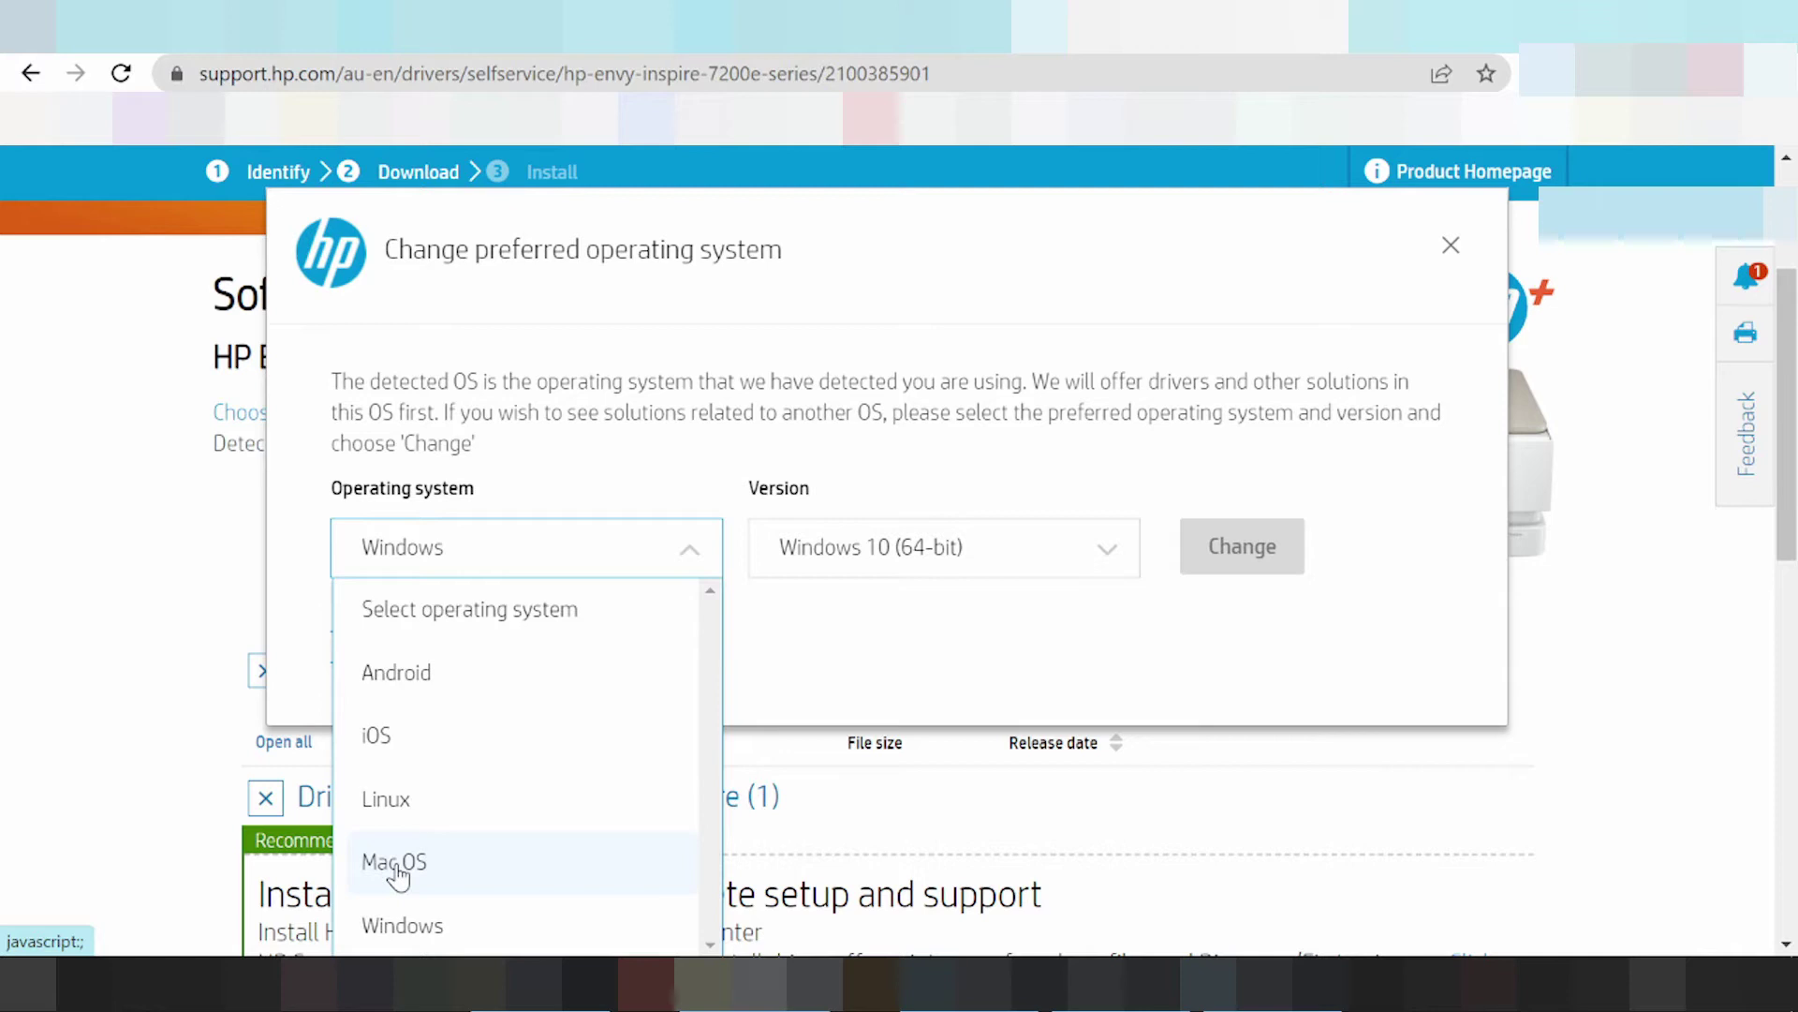
left_click(397, 869)
left_click(825, 559)
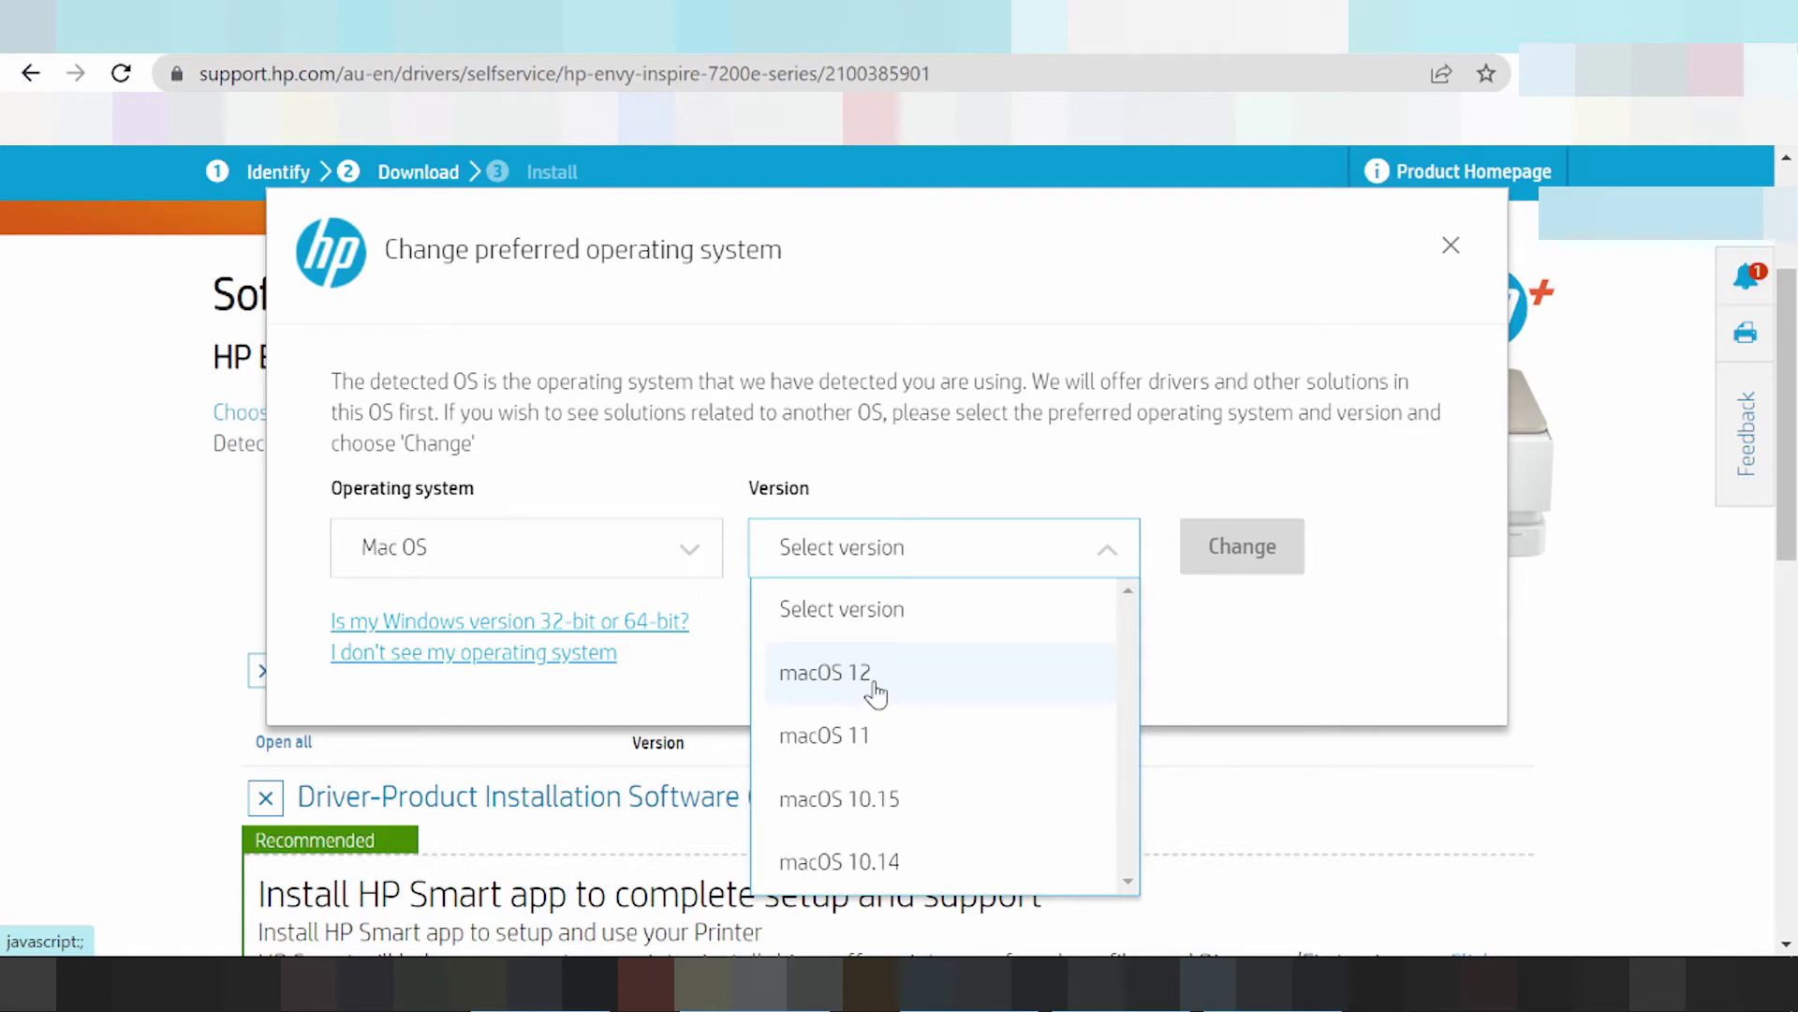
left_click(444, 562)
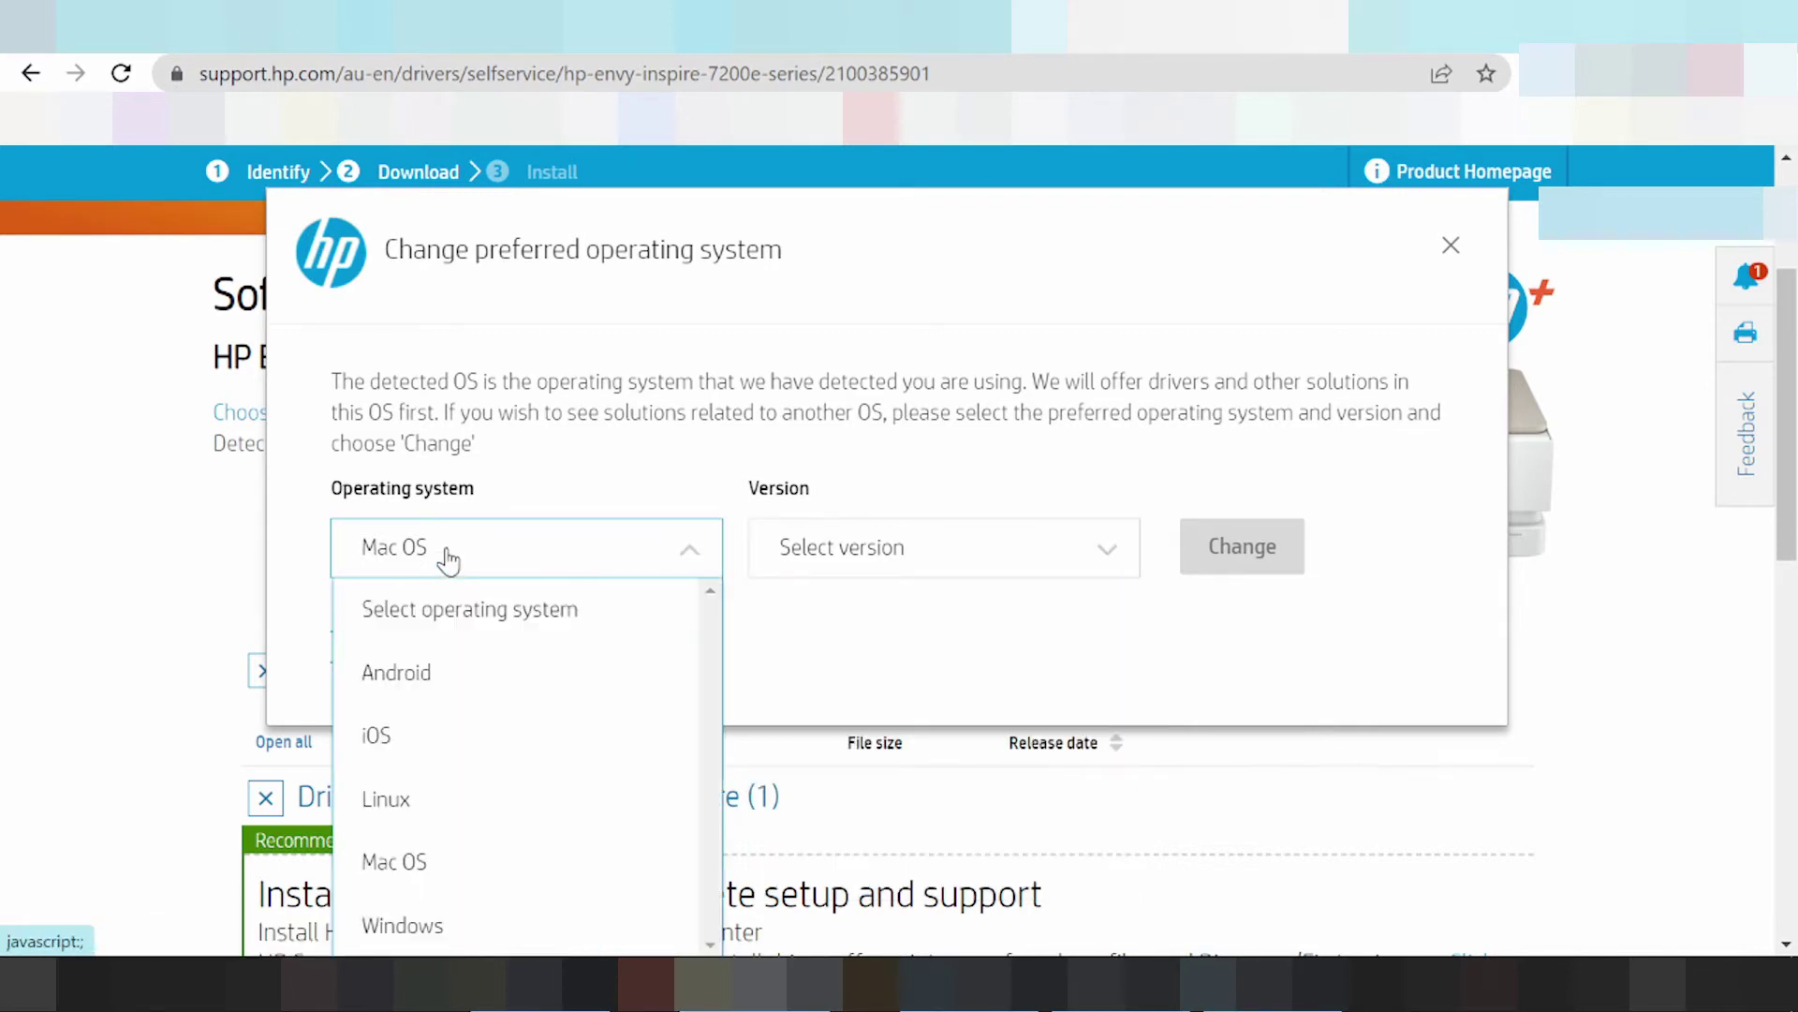
left_click(423, 800)
left_click(916, 572)
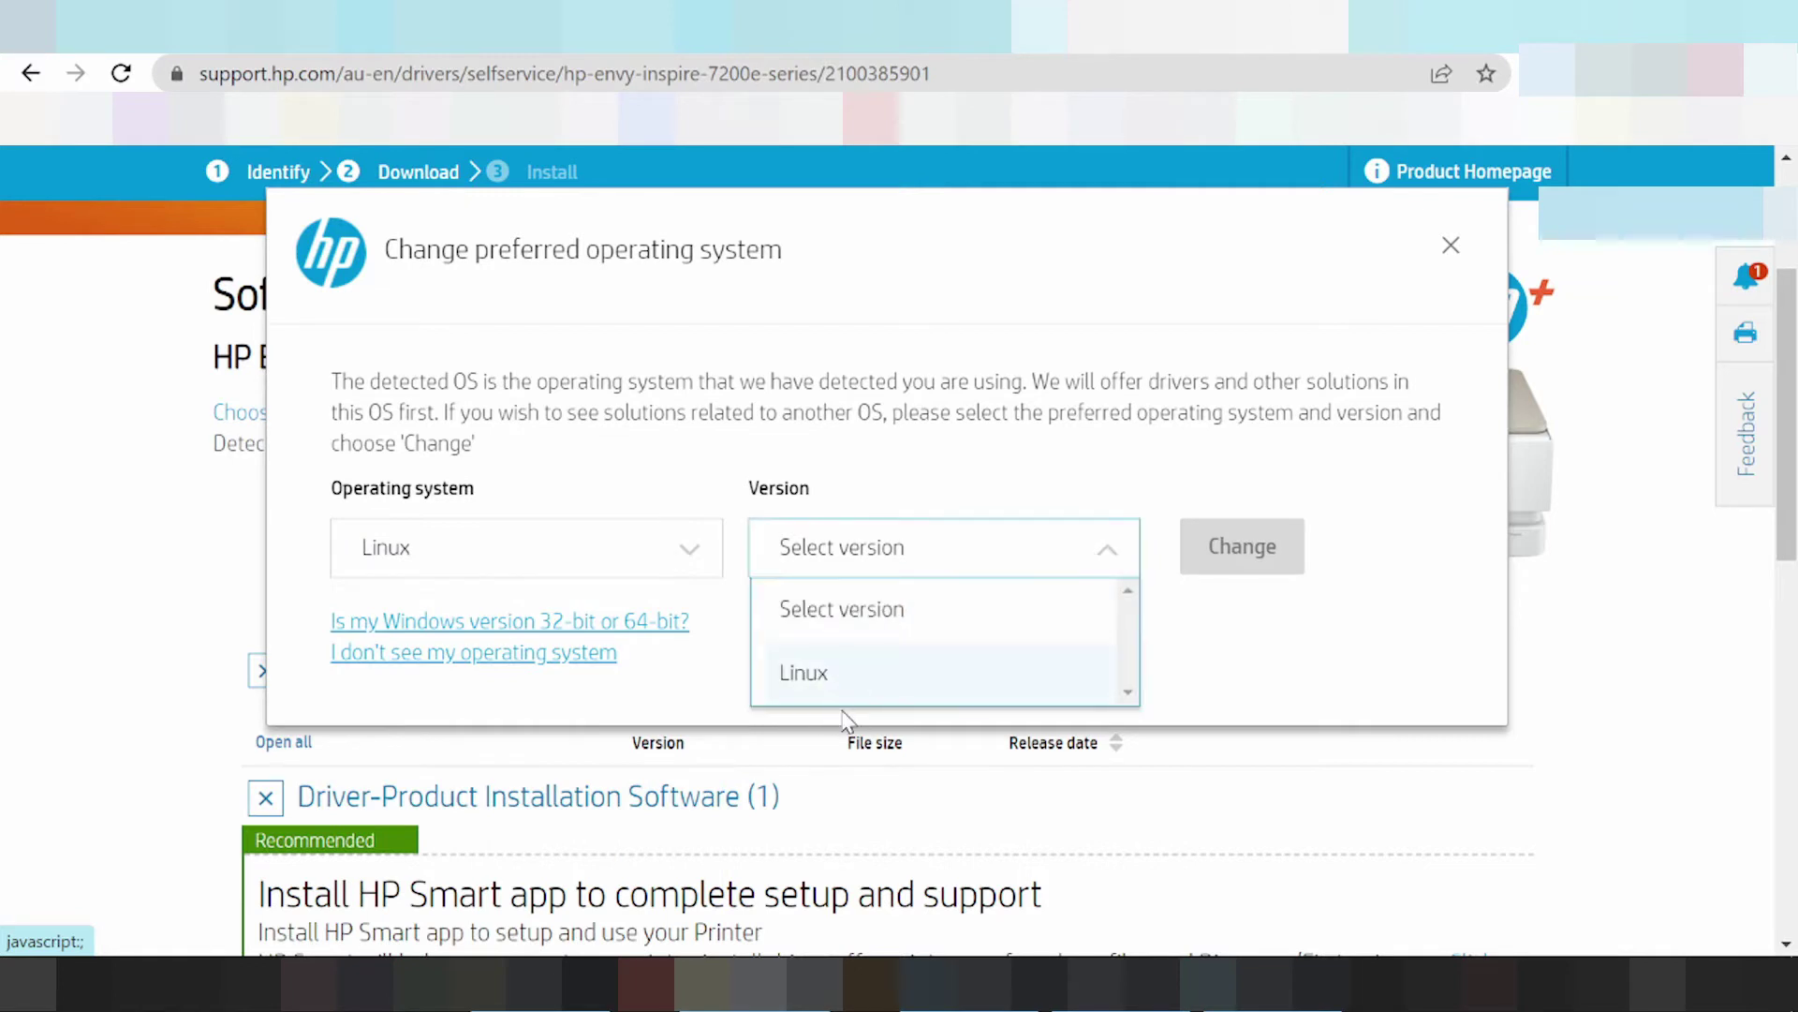
- Try Android and then iOS as the operating system, viewing each version list
left_click(555, 543)
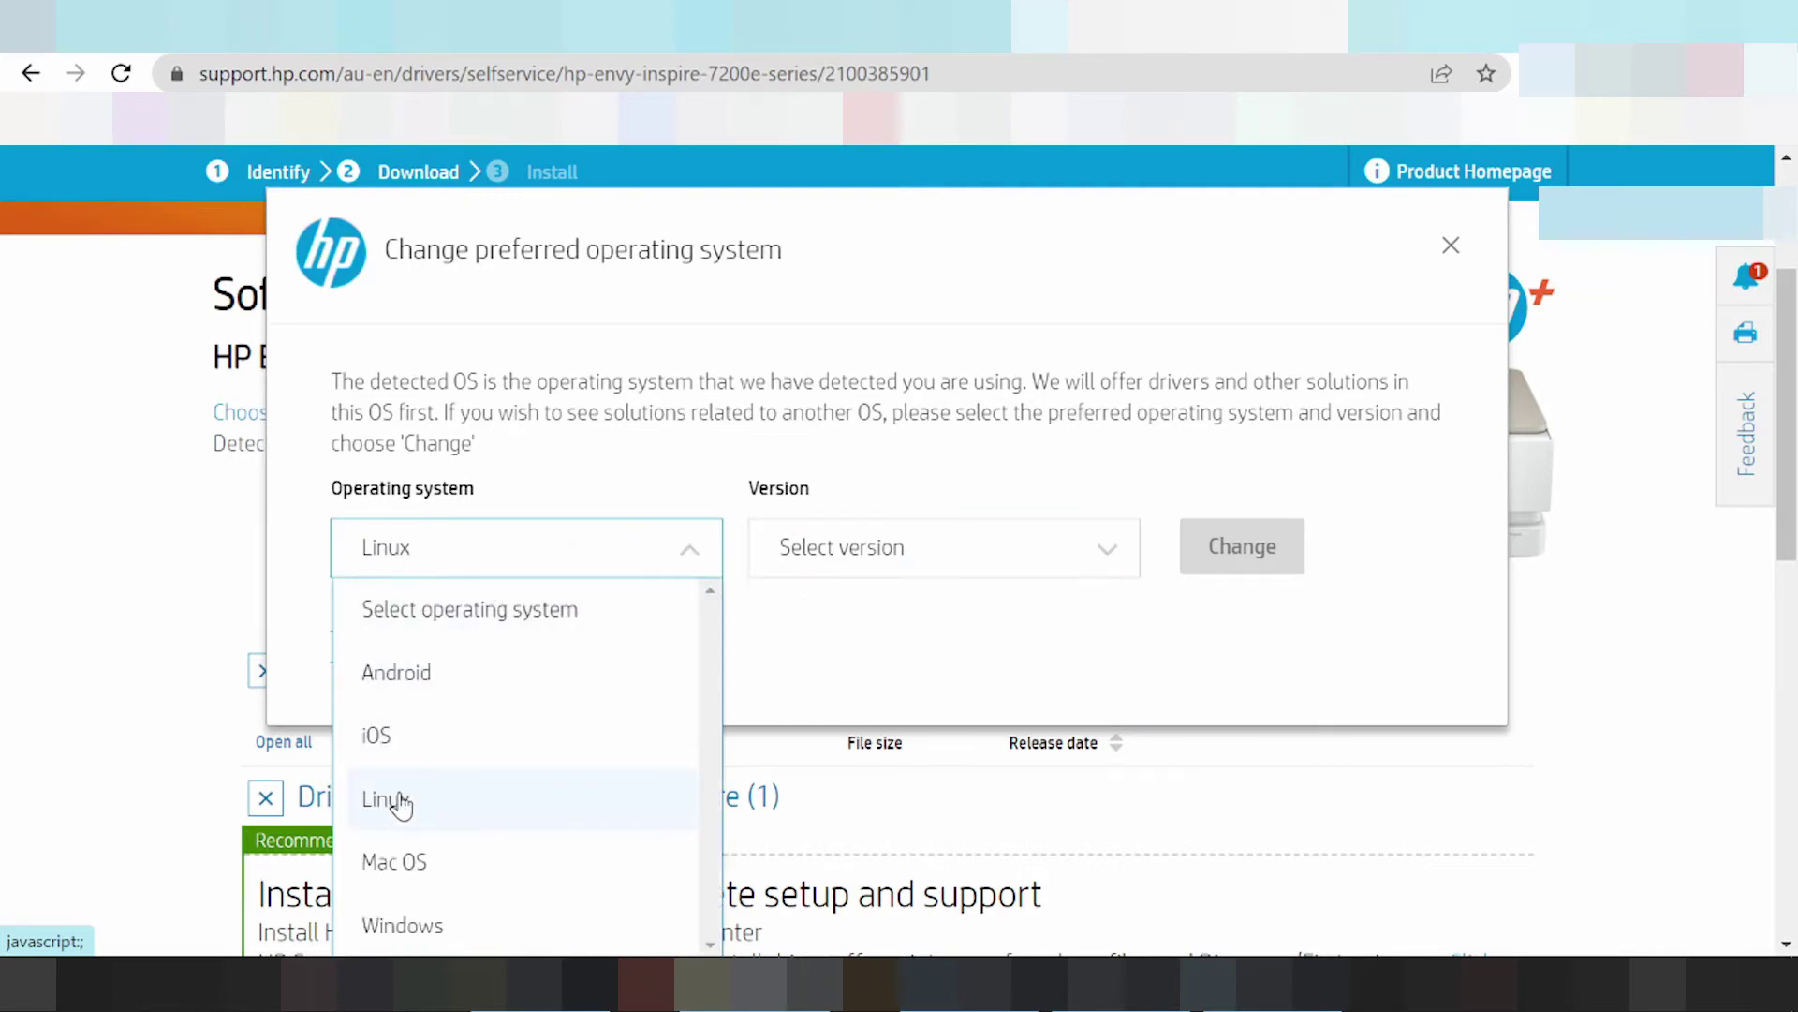
left_click(409, 676)
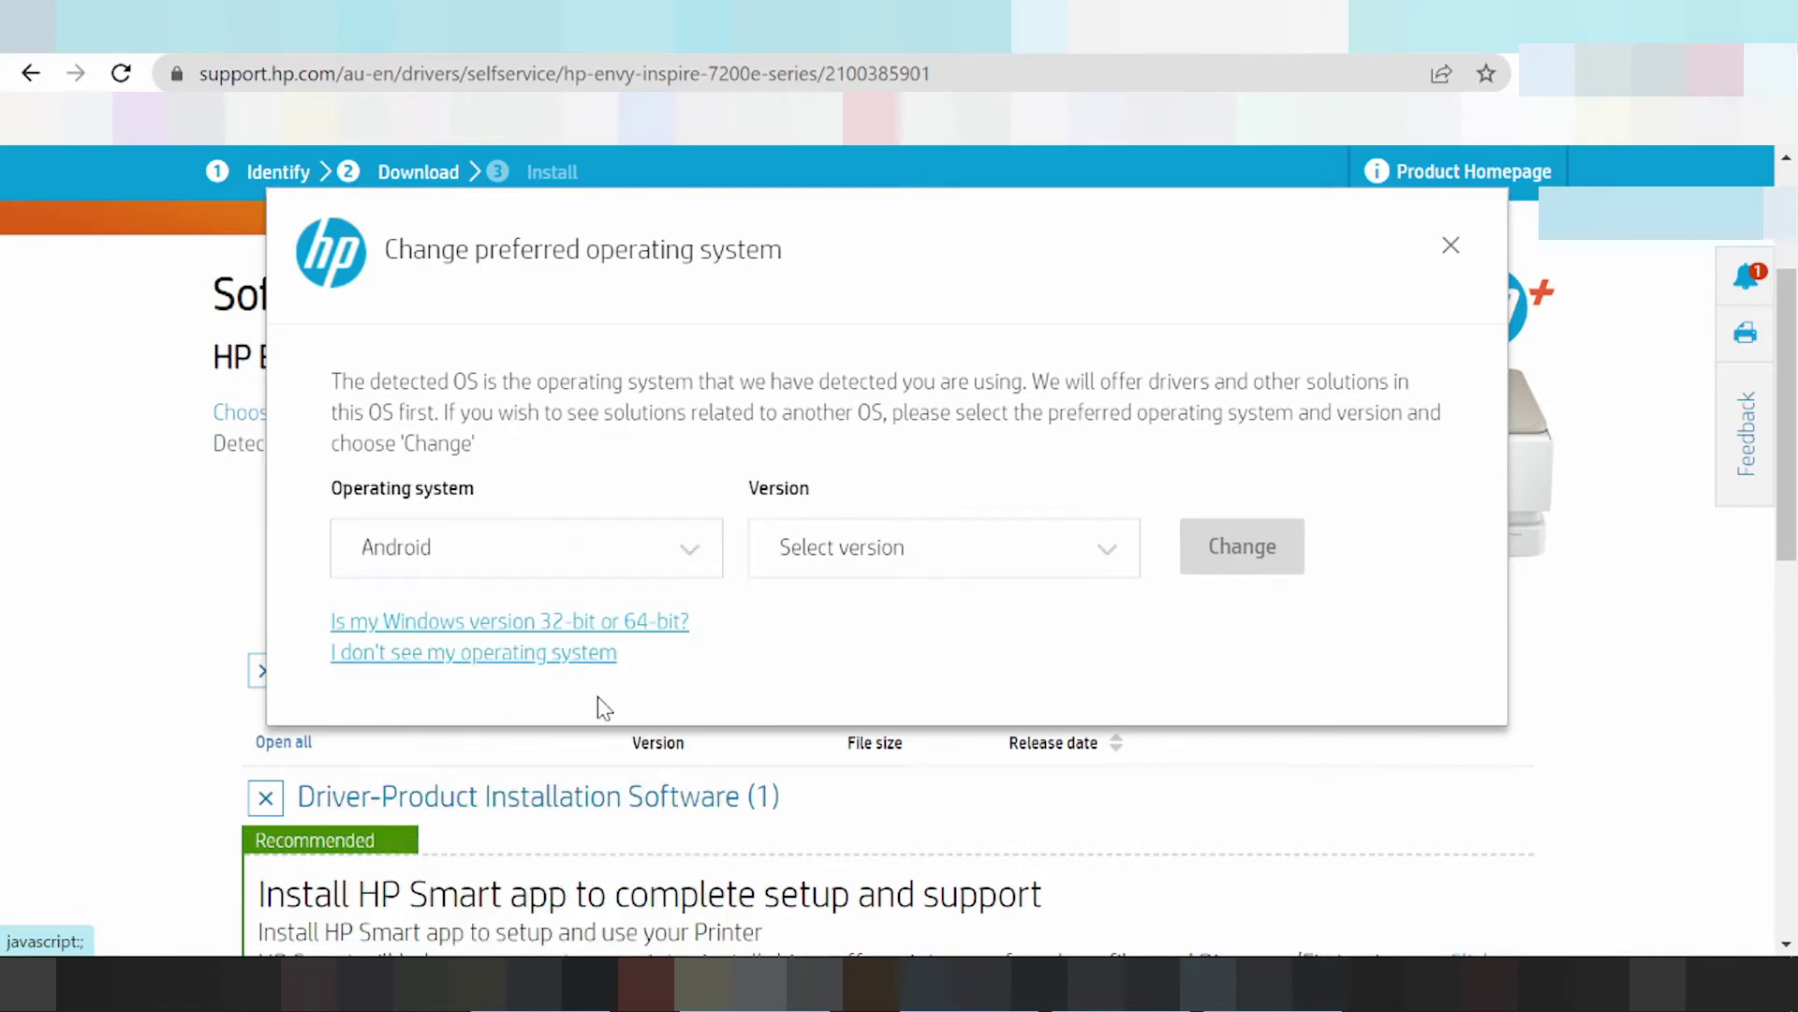
left_click(846, 573)
scroll(840, 674, "down", 1)
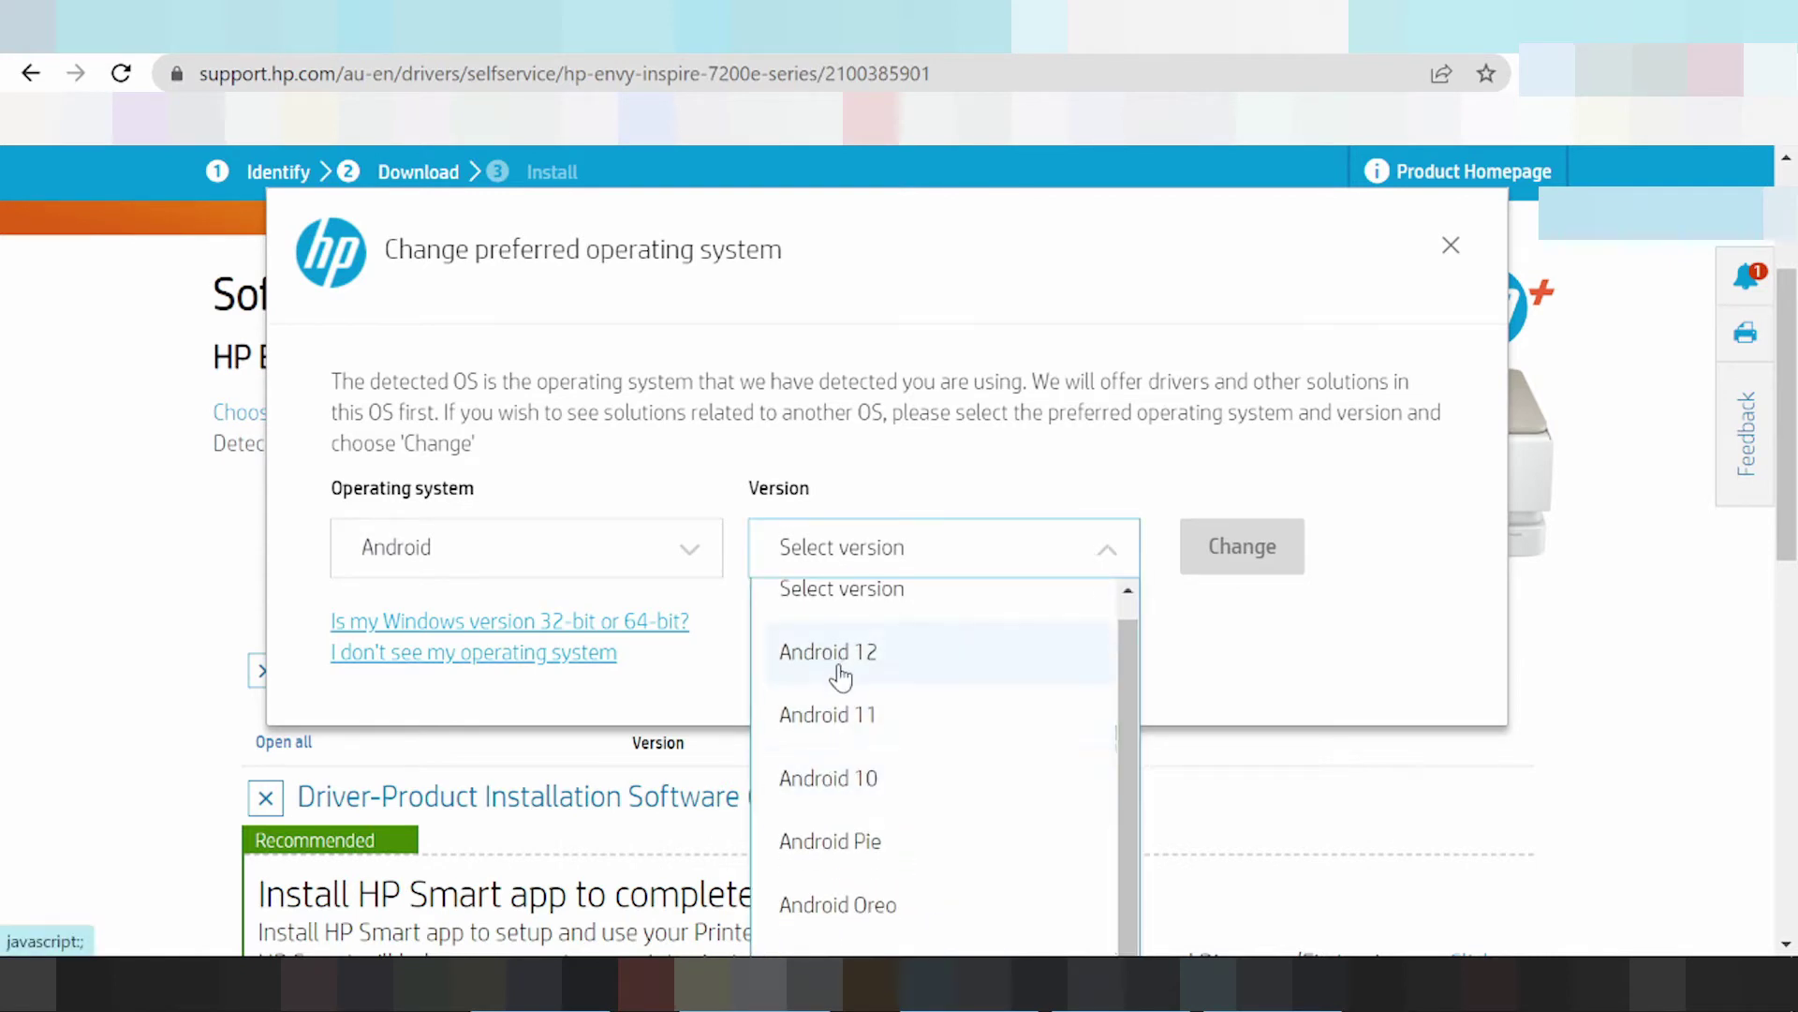
left_click(525, 567)
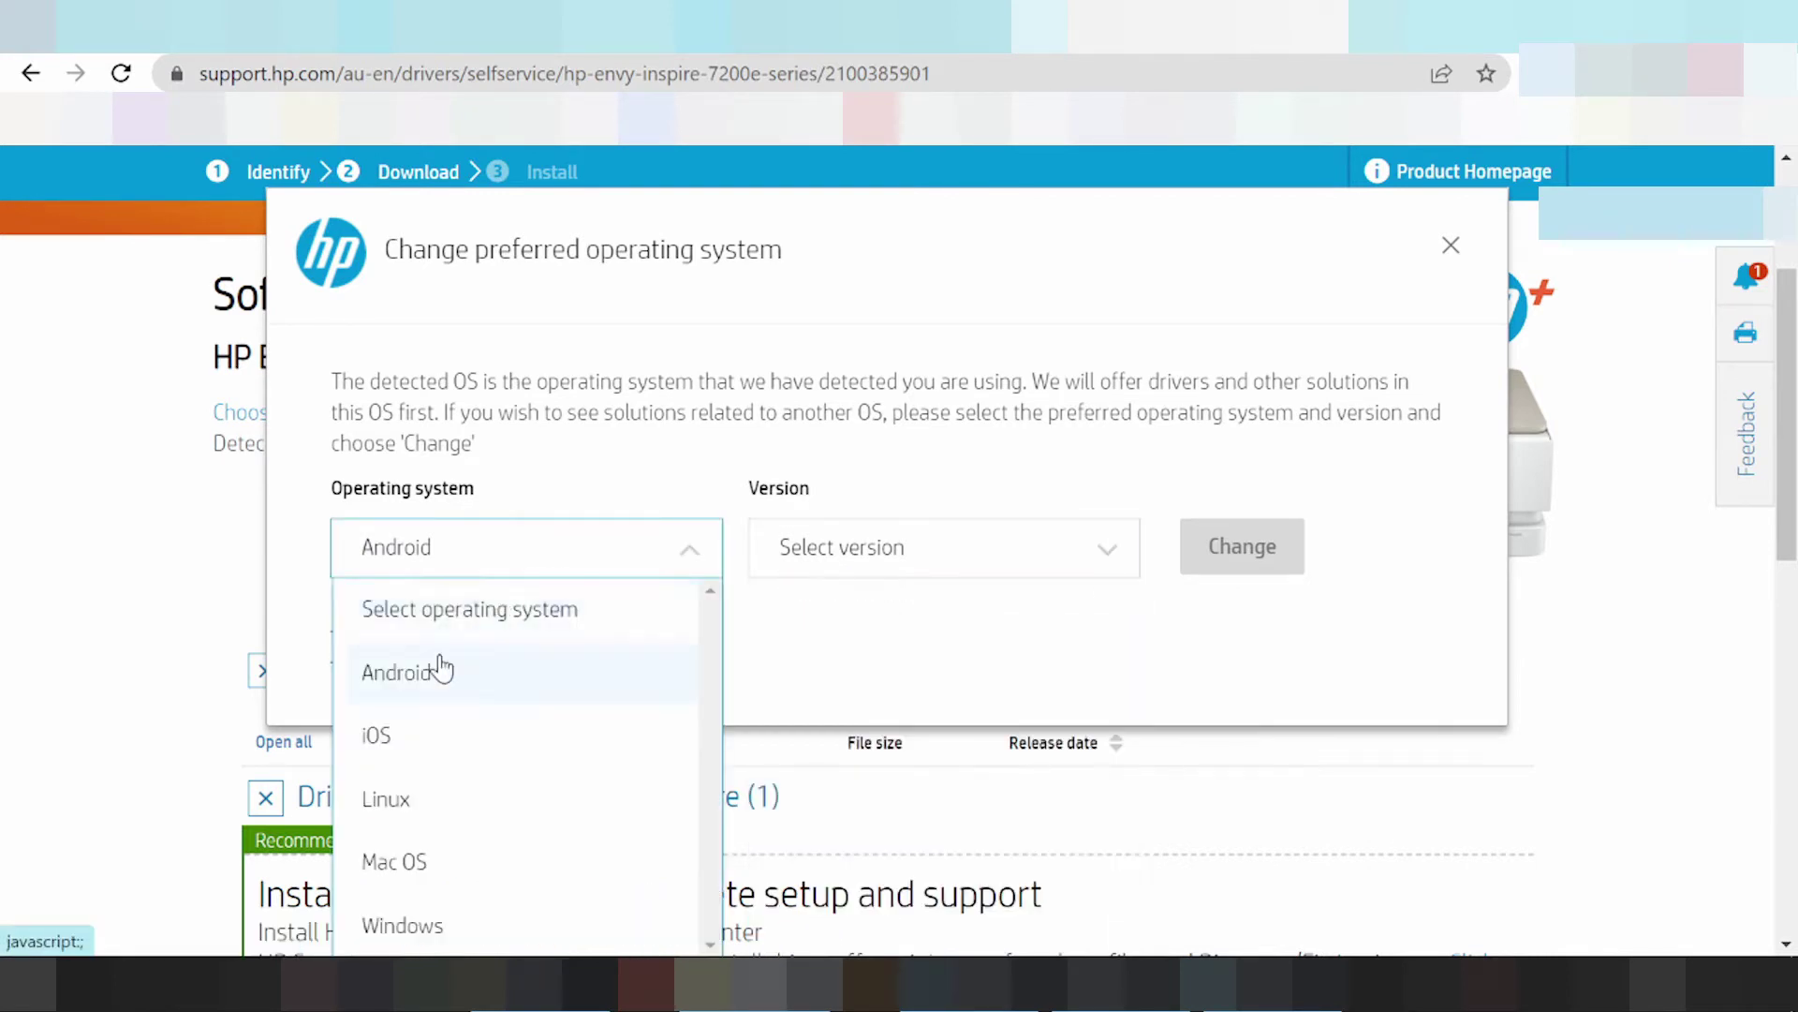
left_click(395, 732)
left_click(821, 579)
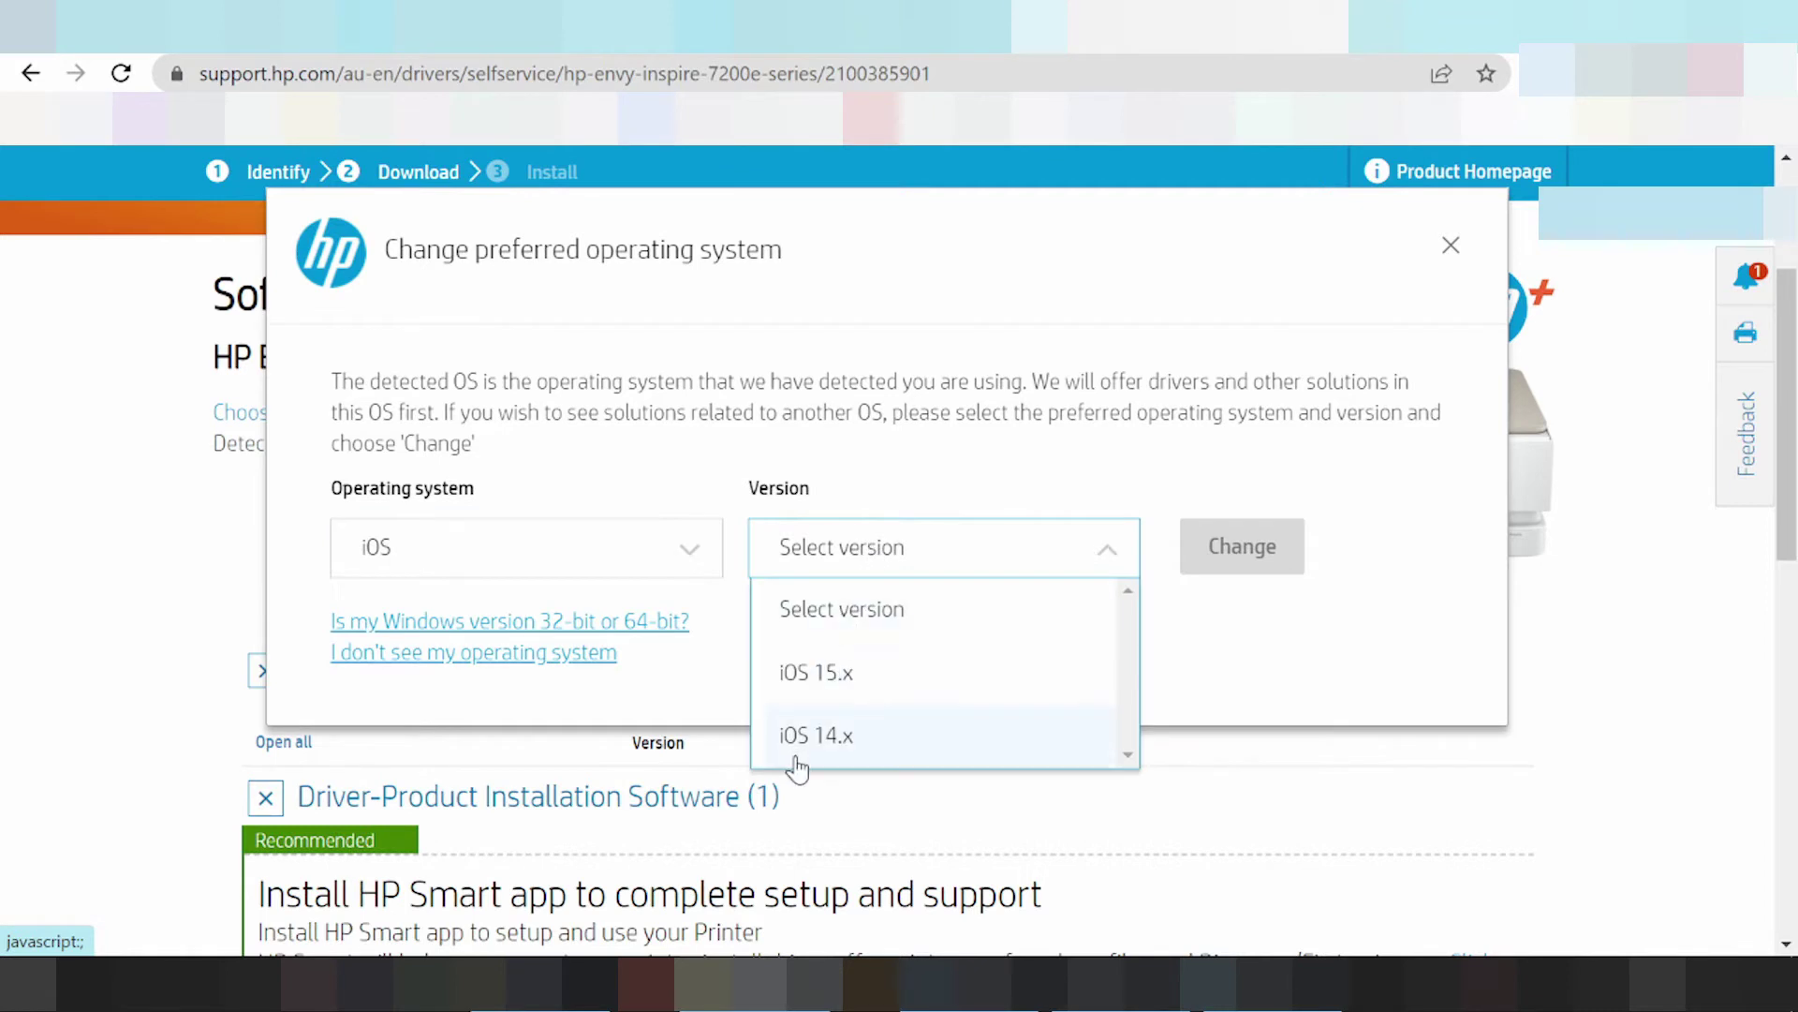
left_click(561, 557)
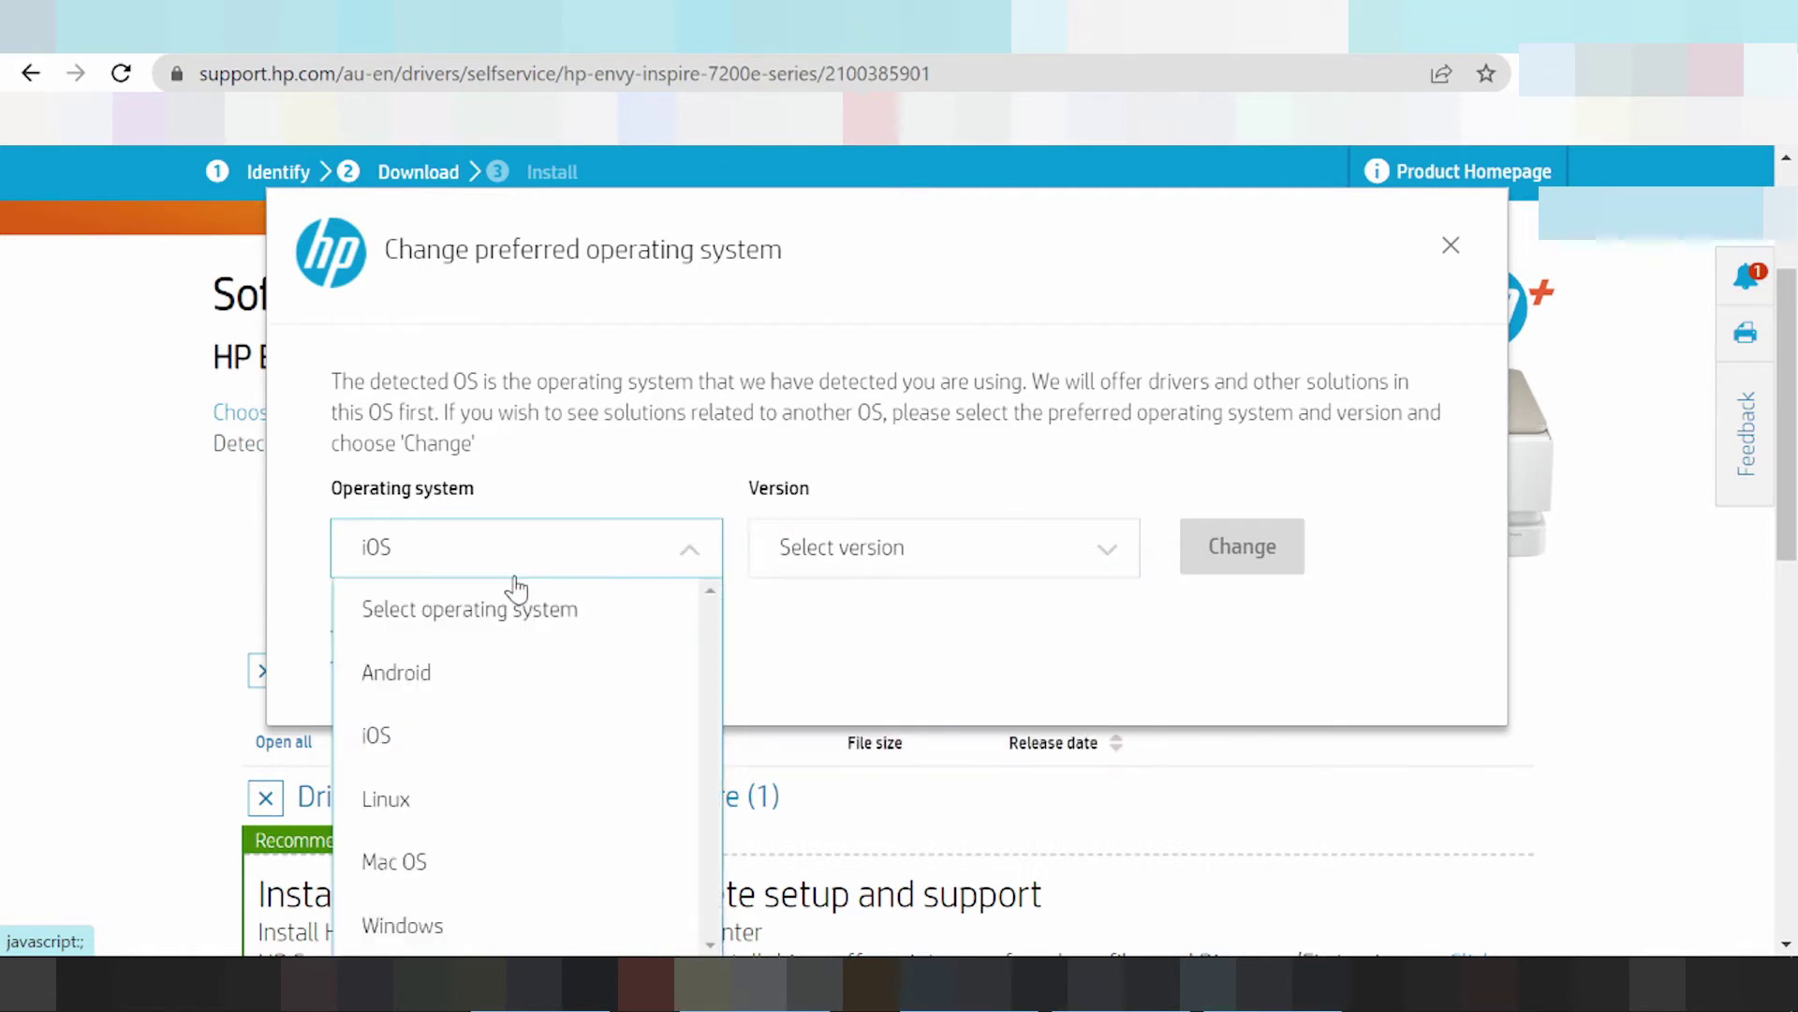
- Choose Windows as the operating system and Windows 11 as the version
scroll(497, 600, "down", 1)
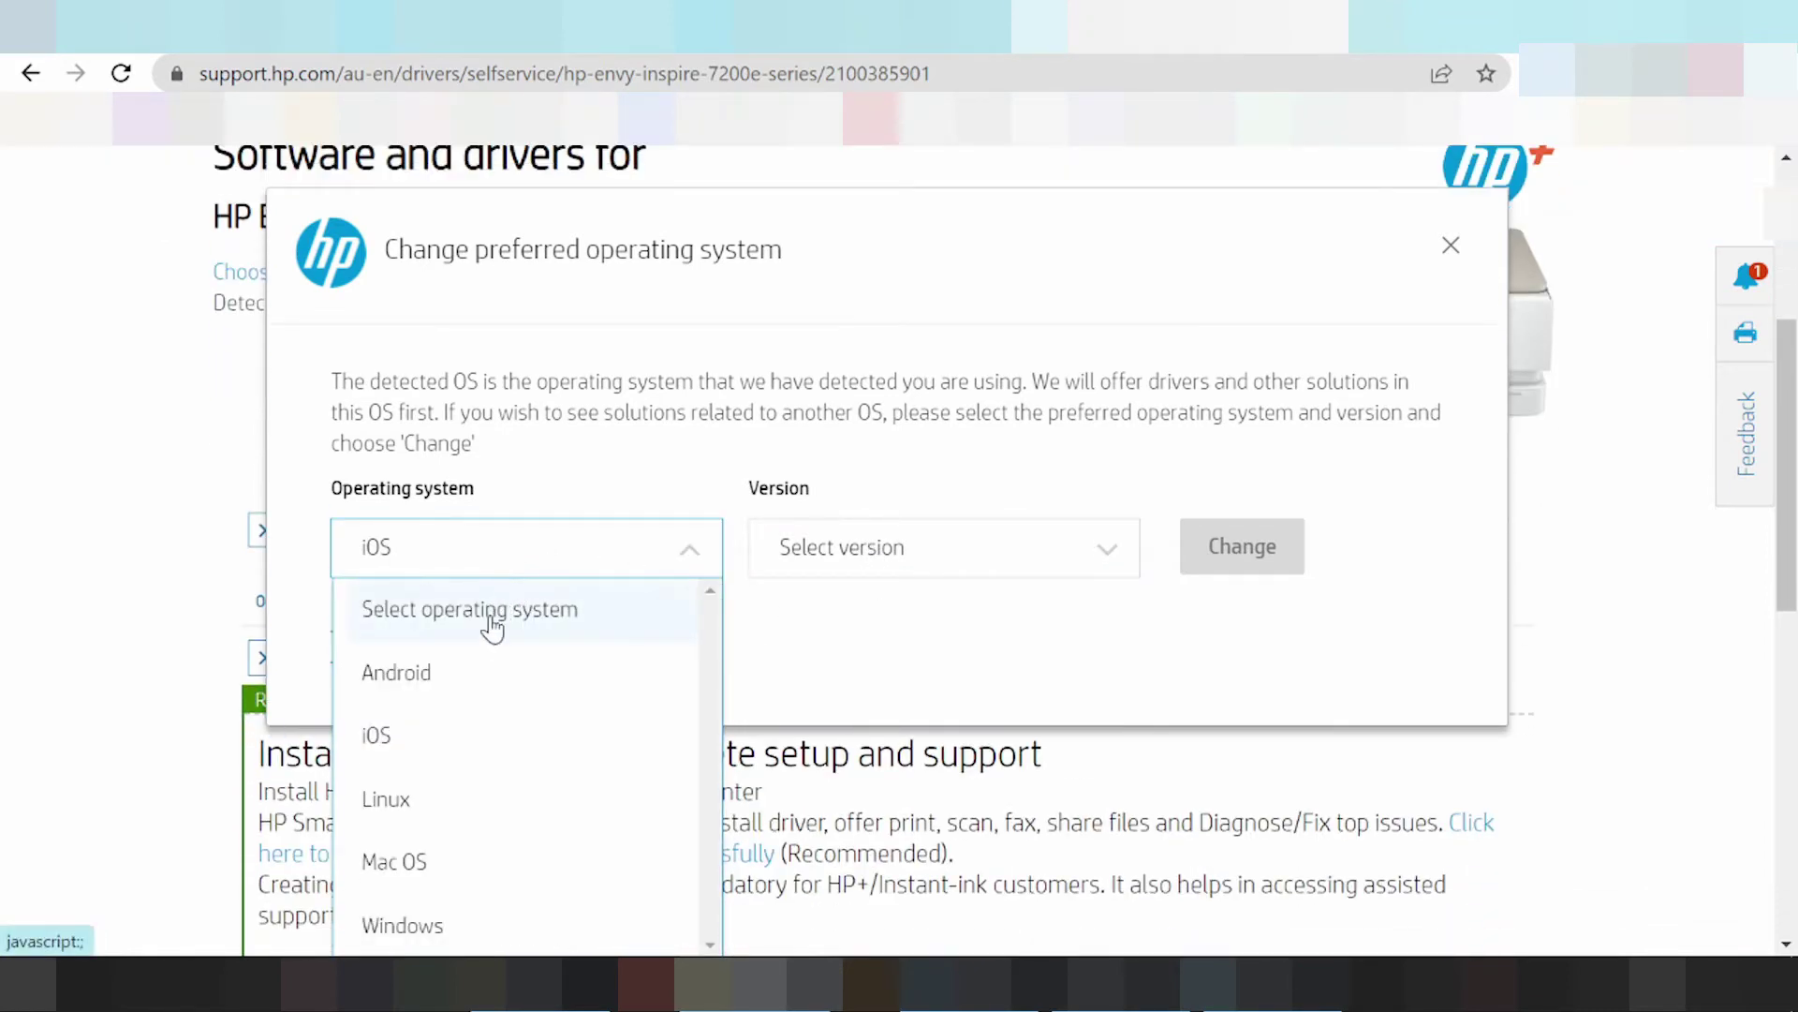
left_click(434, 930)
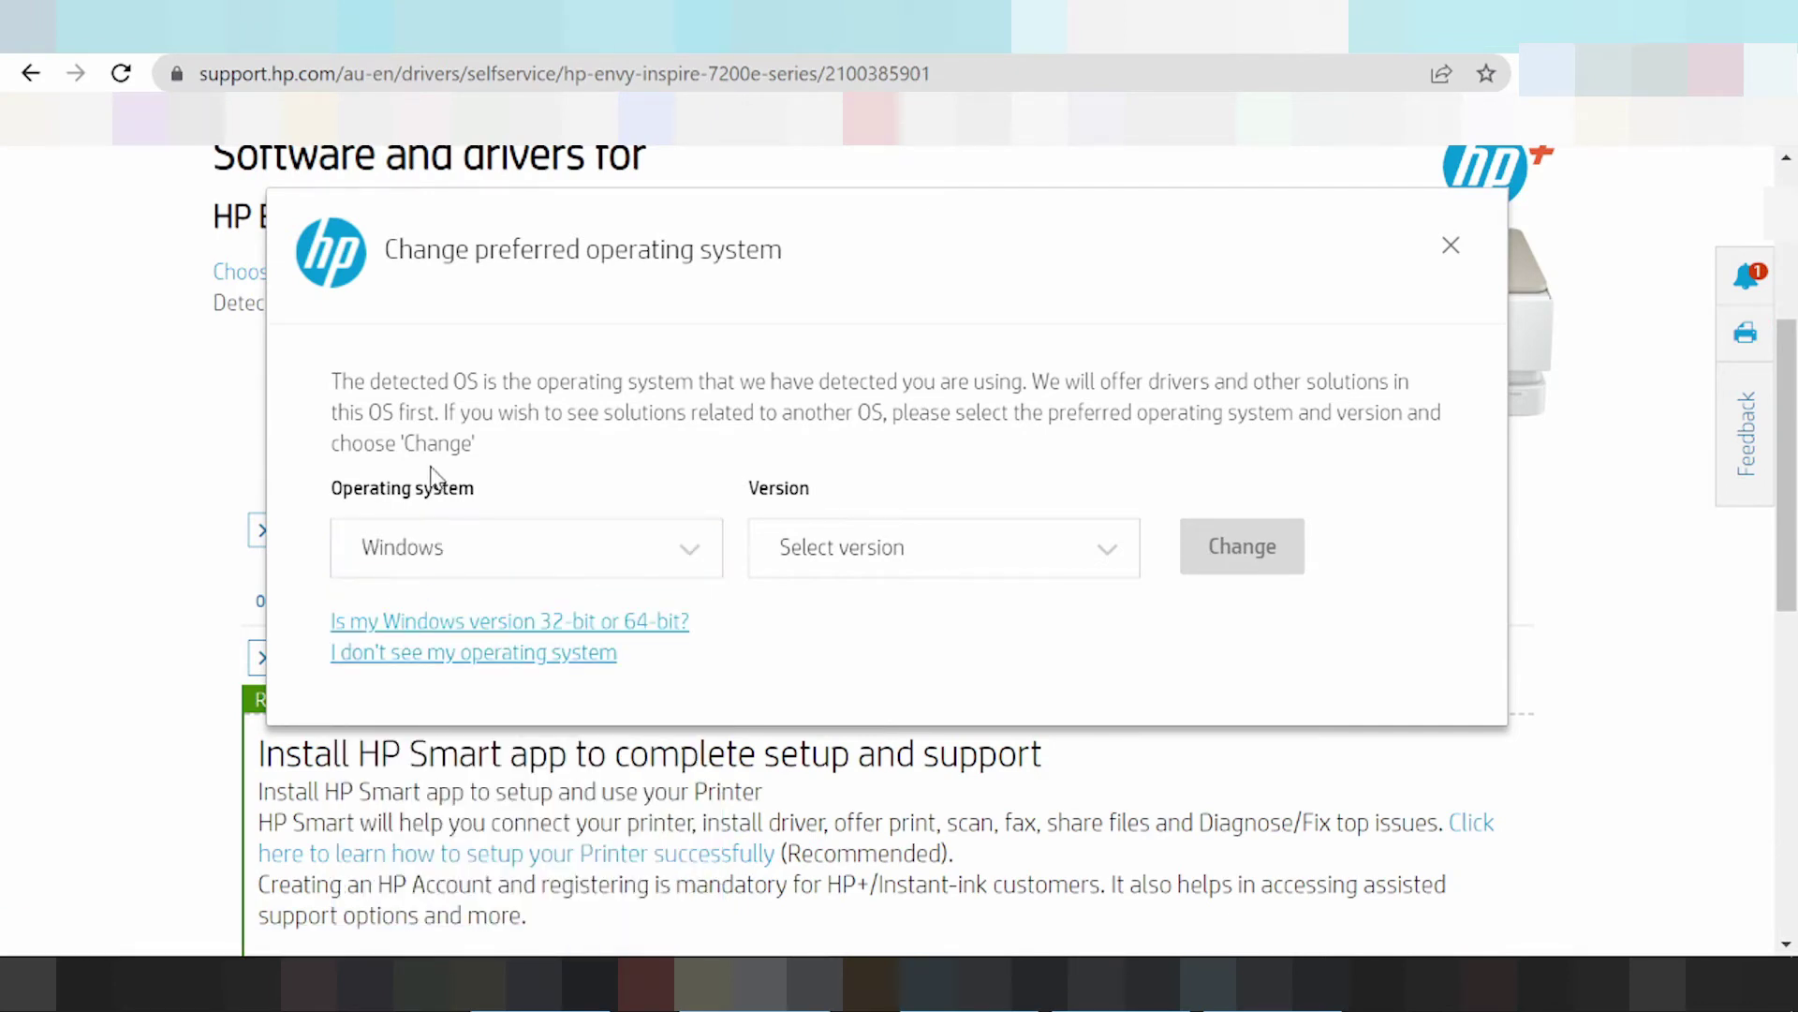
left_click(836, 563)
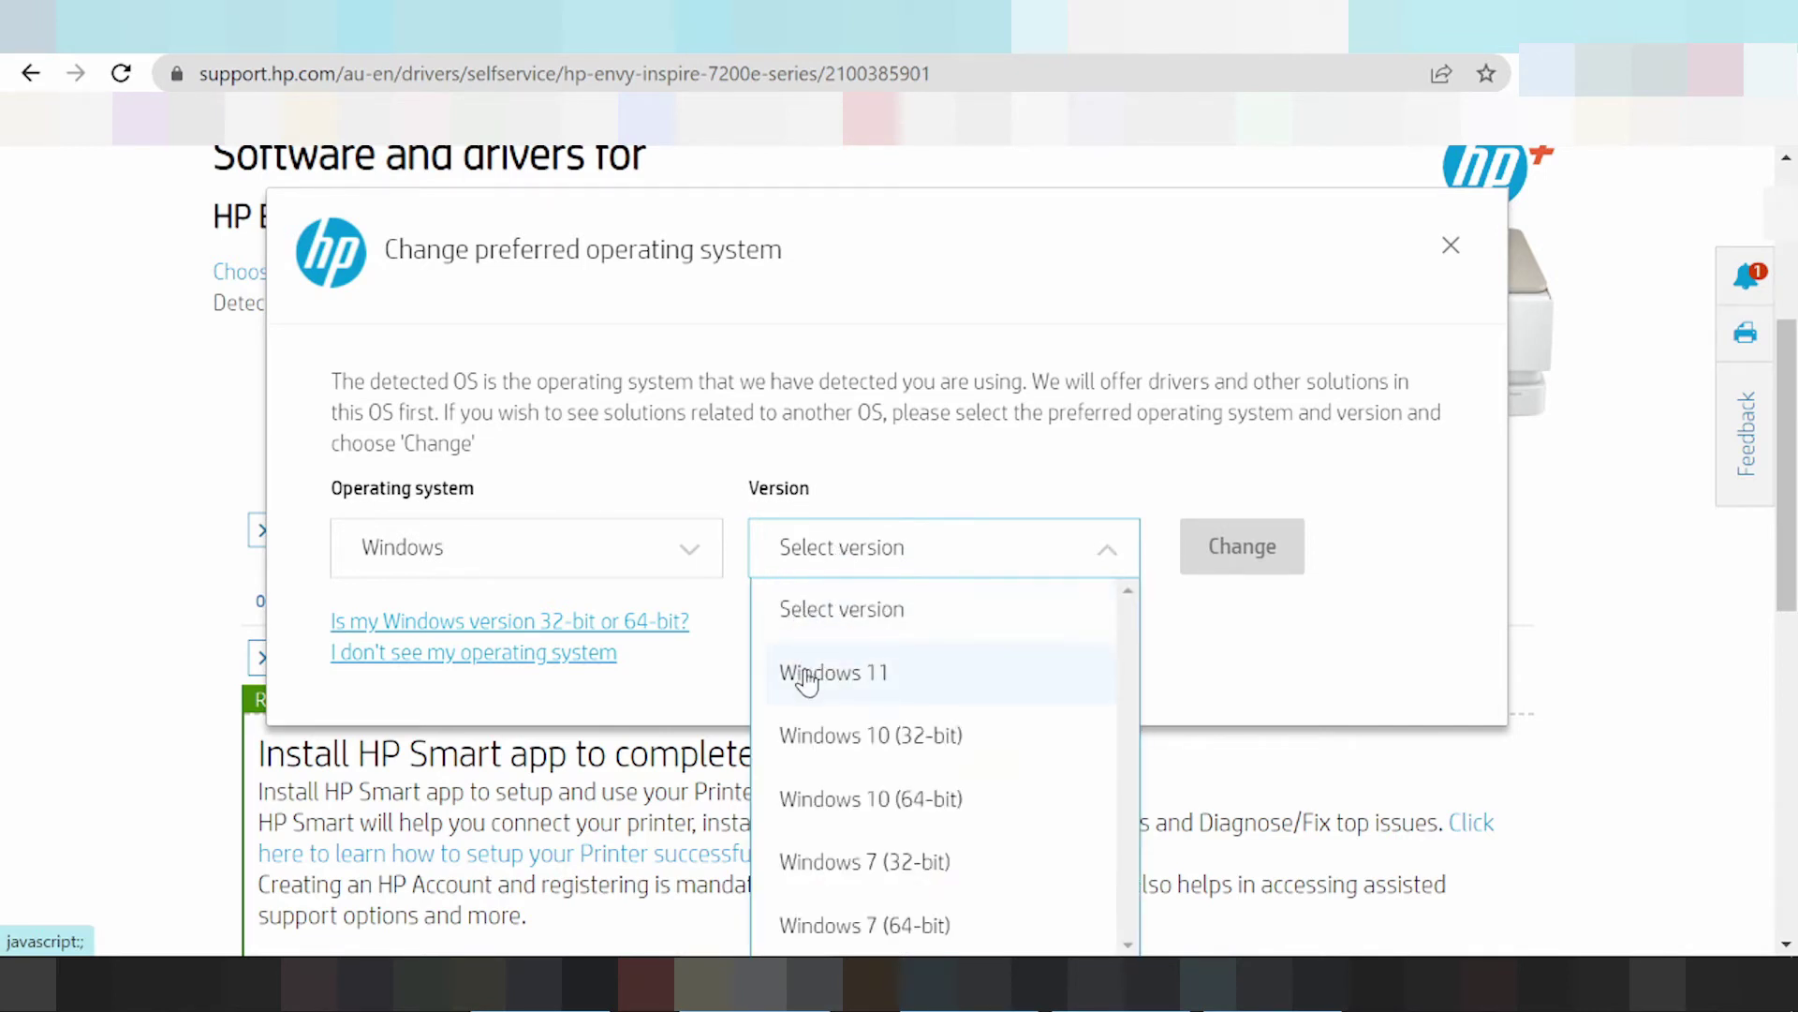
scroll(858, 655, "down", 8)
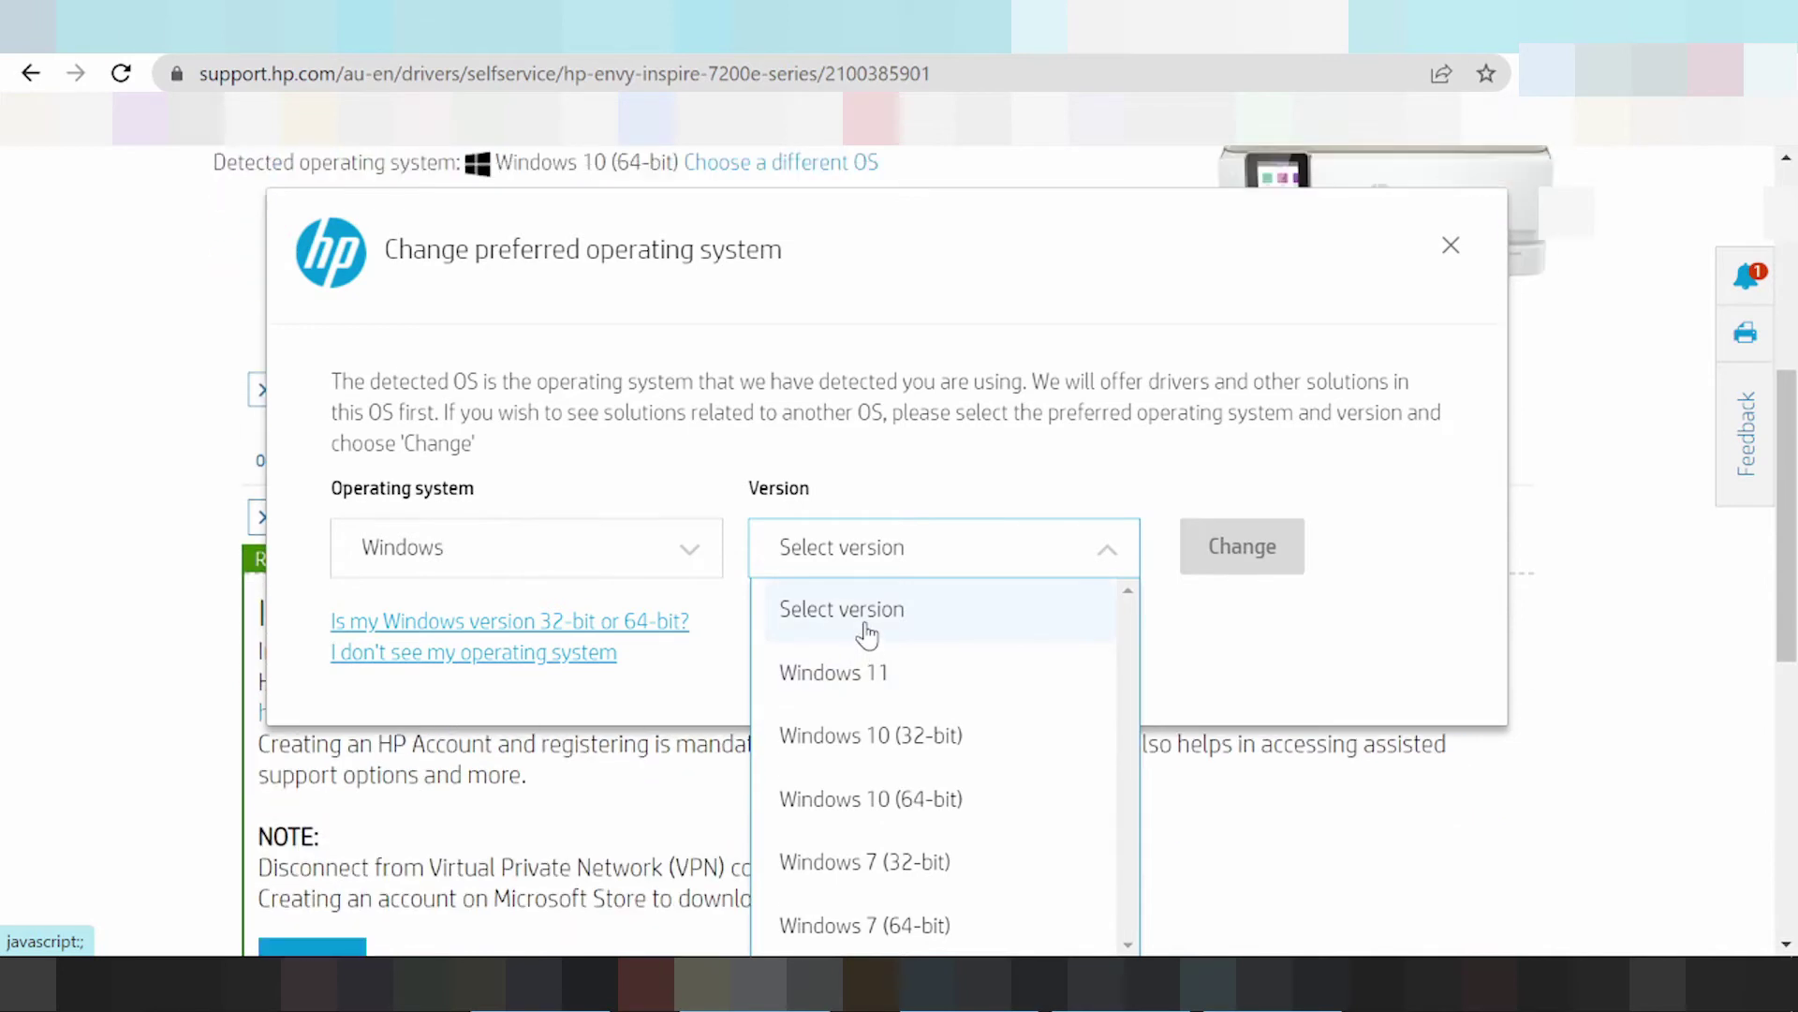
scroll(937, 814, "down", 2)
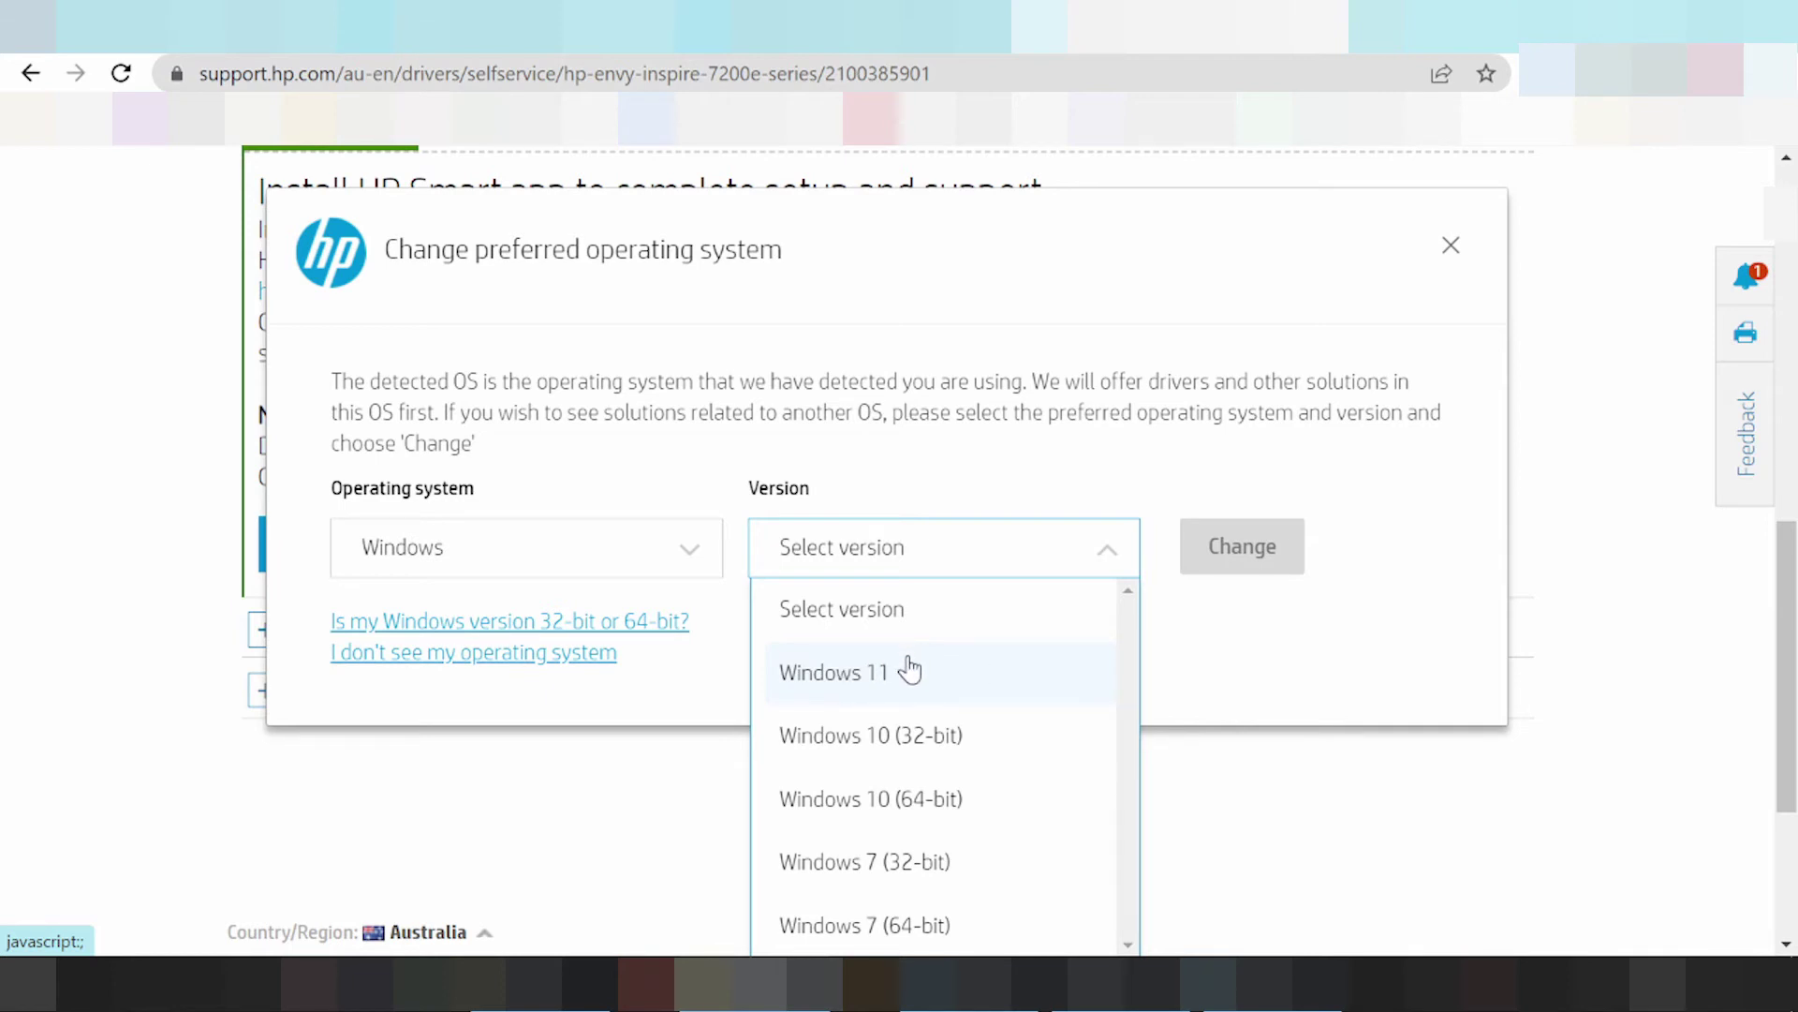
left_click(863, 688)
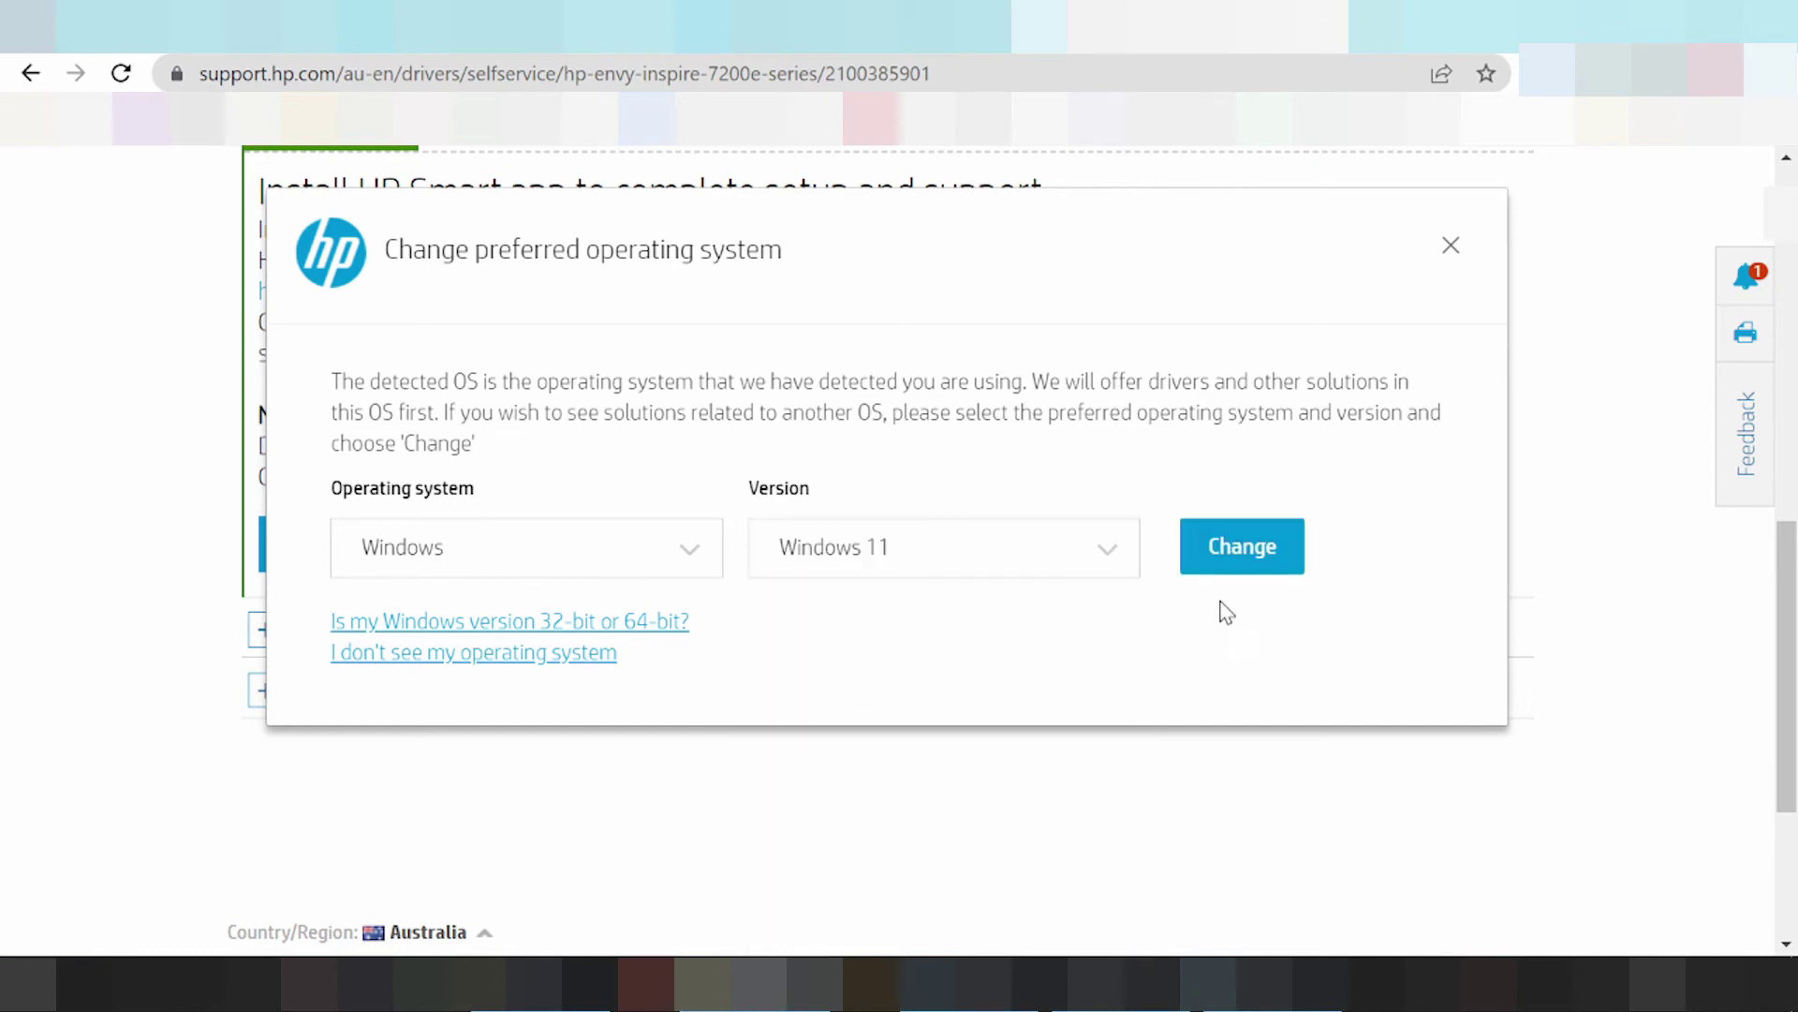
- Apply Windows 11 to the drivers page and look over the updated driver list
left_click(1238, 547)
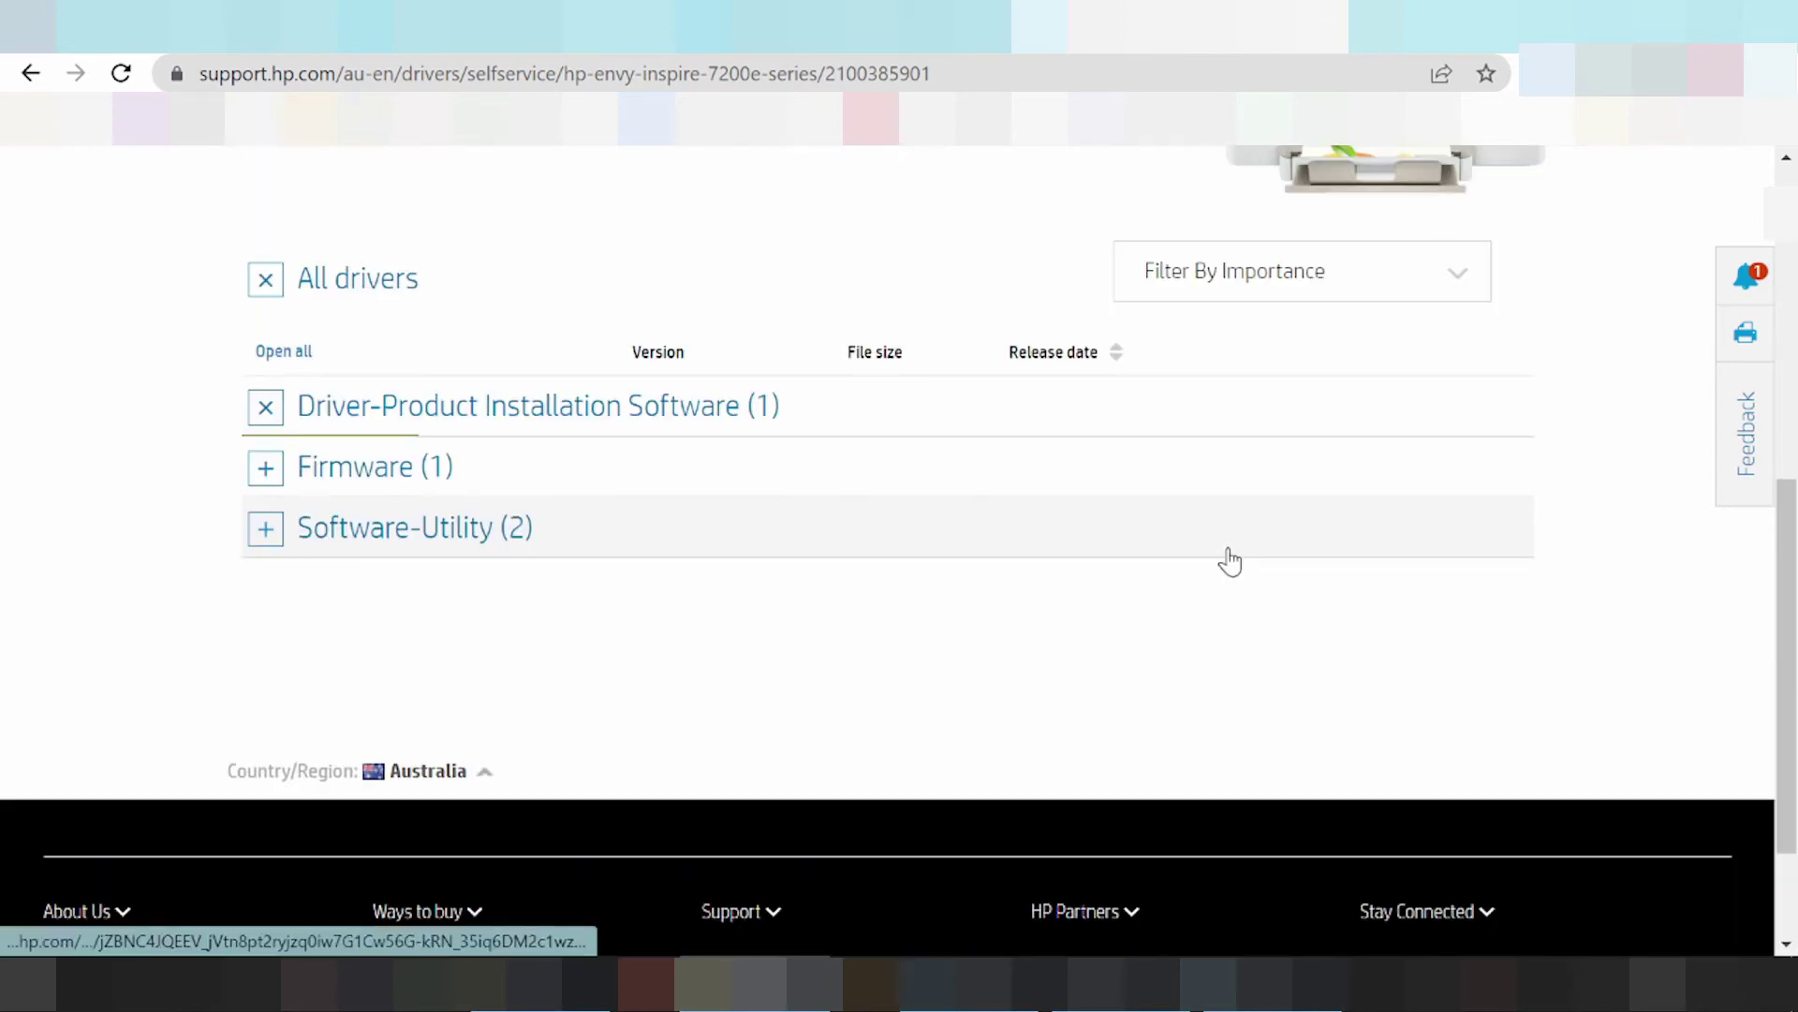
scroll(1155, 487, "down", 4)
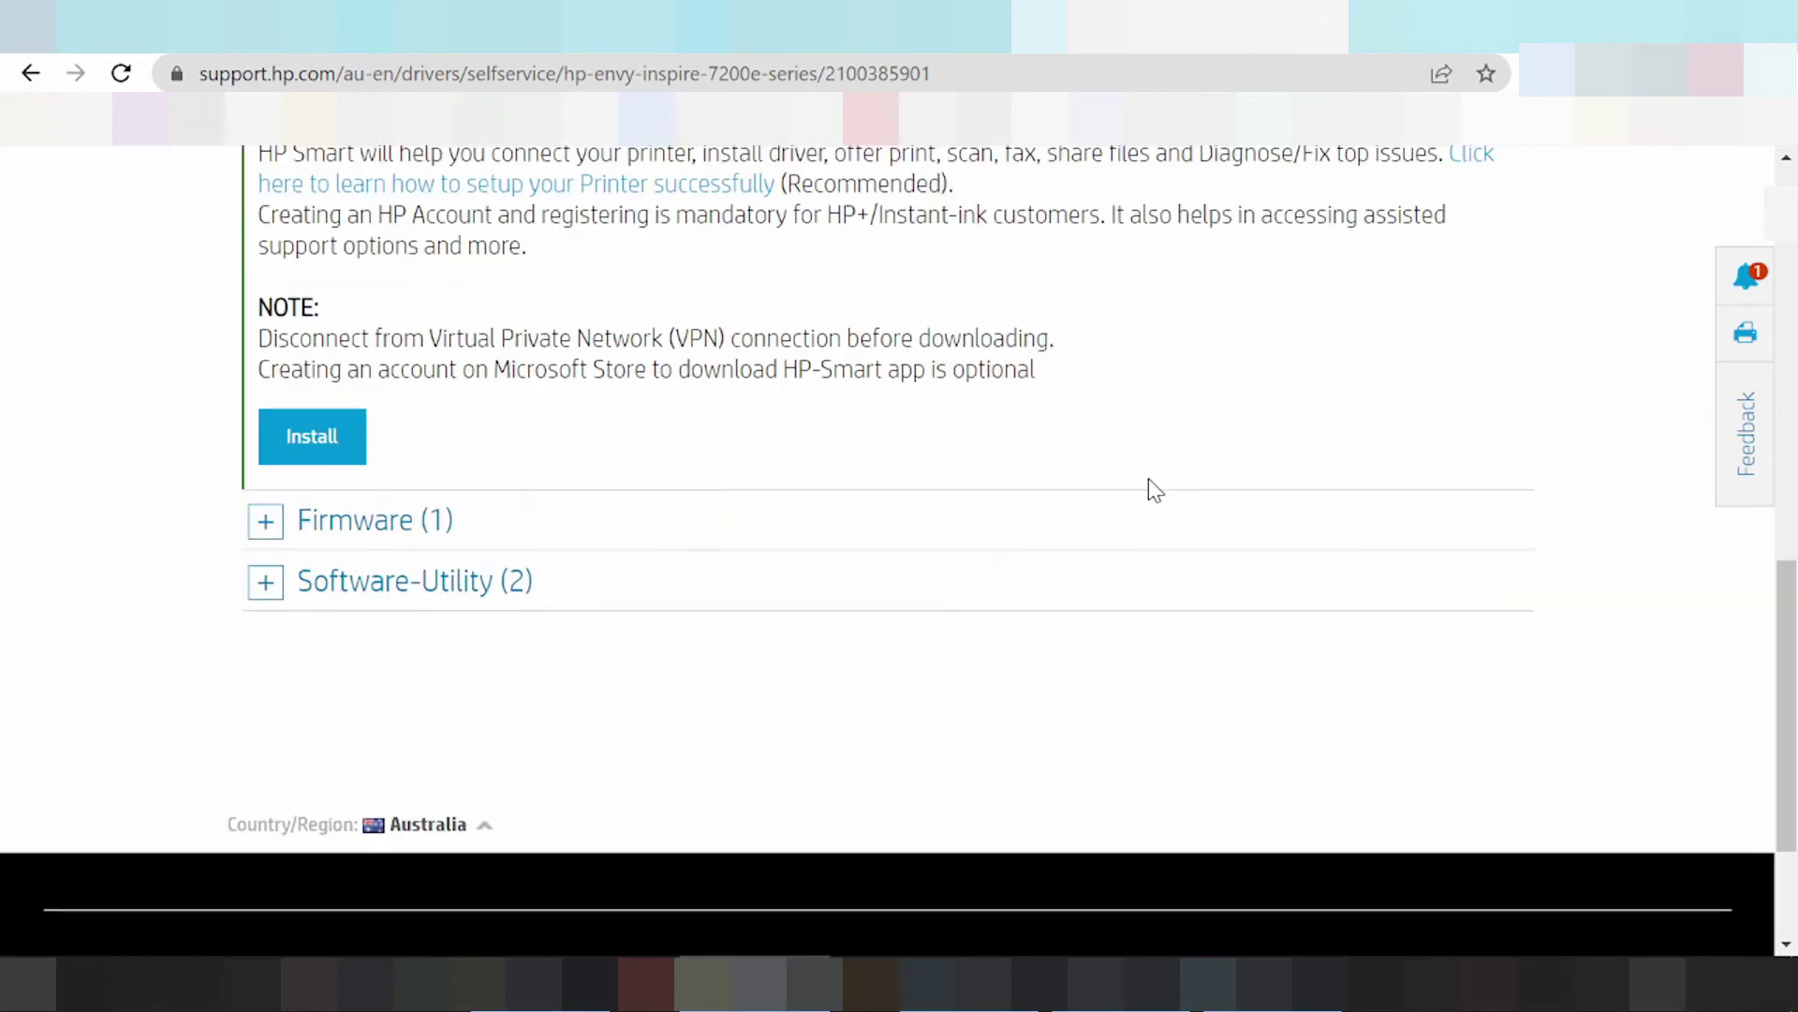
scroll(1152, 489, "up", 6)
scroll(1149, 499, "down", 4)
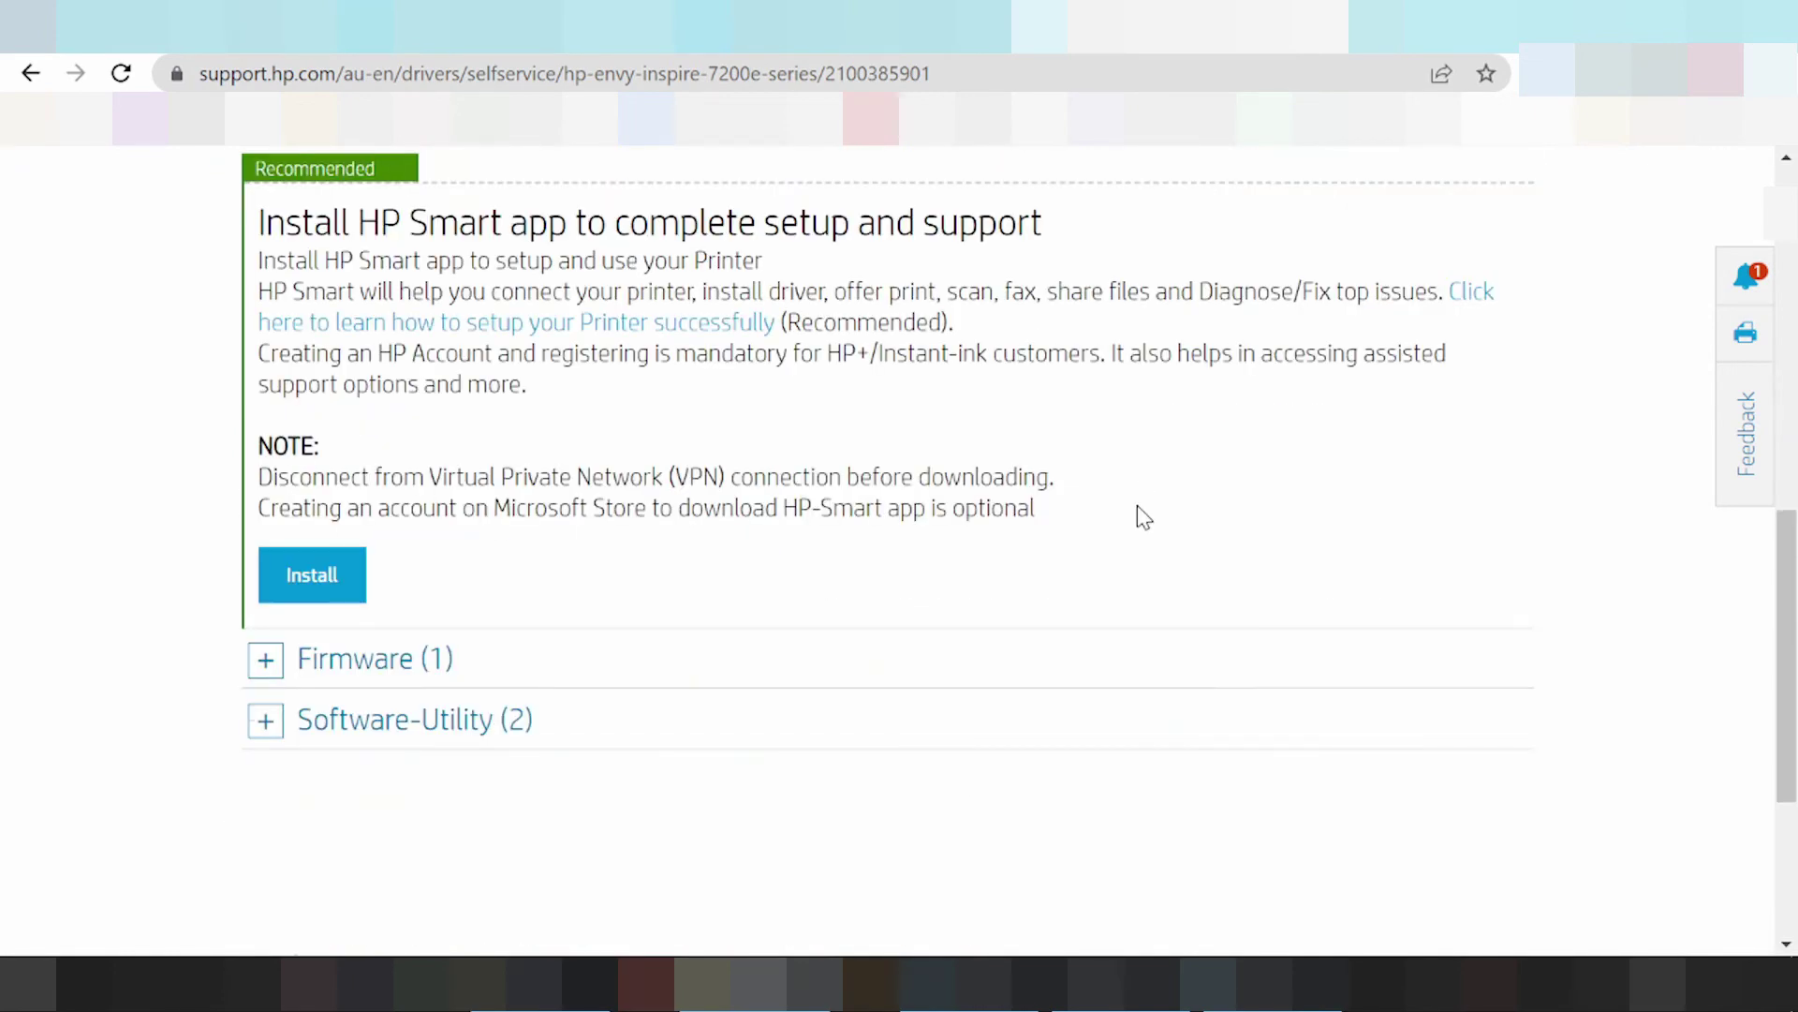
scroll(1139, 496, "up", 3)
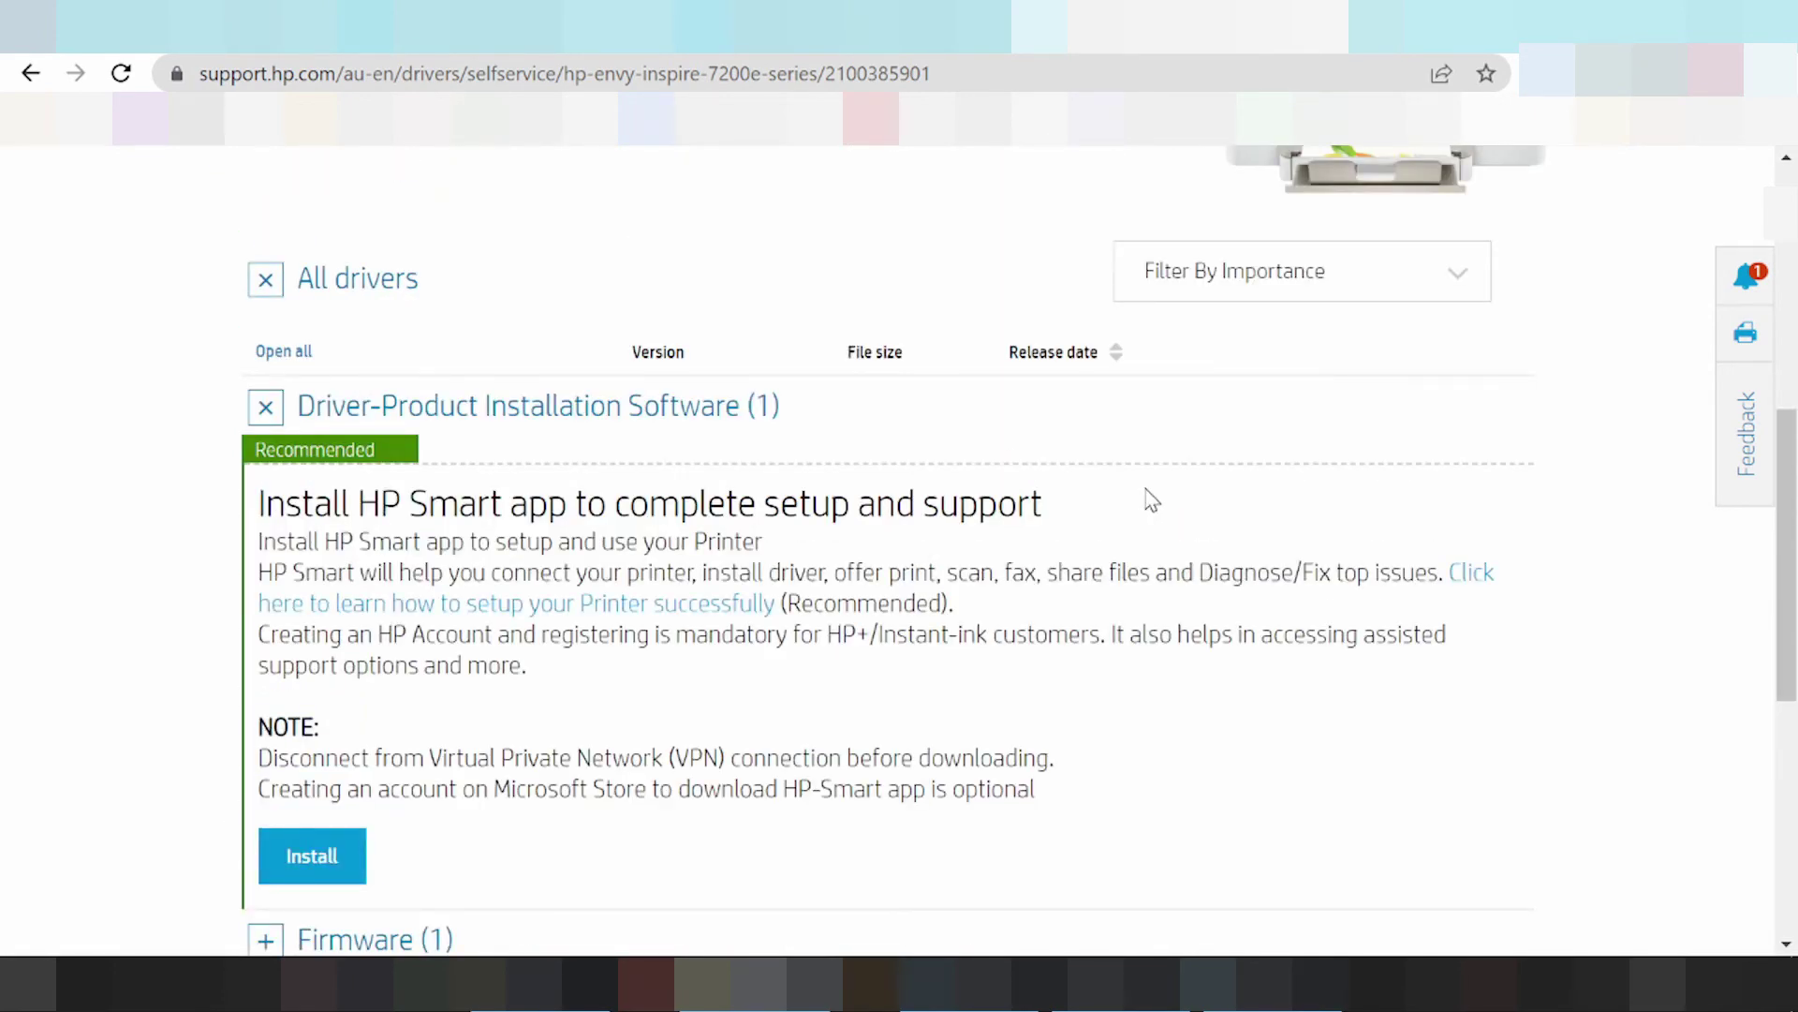
scroll(1147, 500, "up", 3)
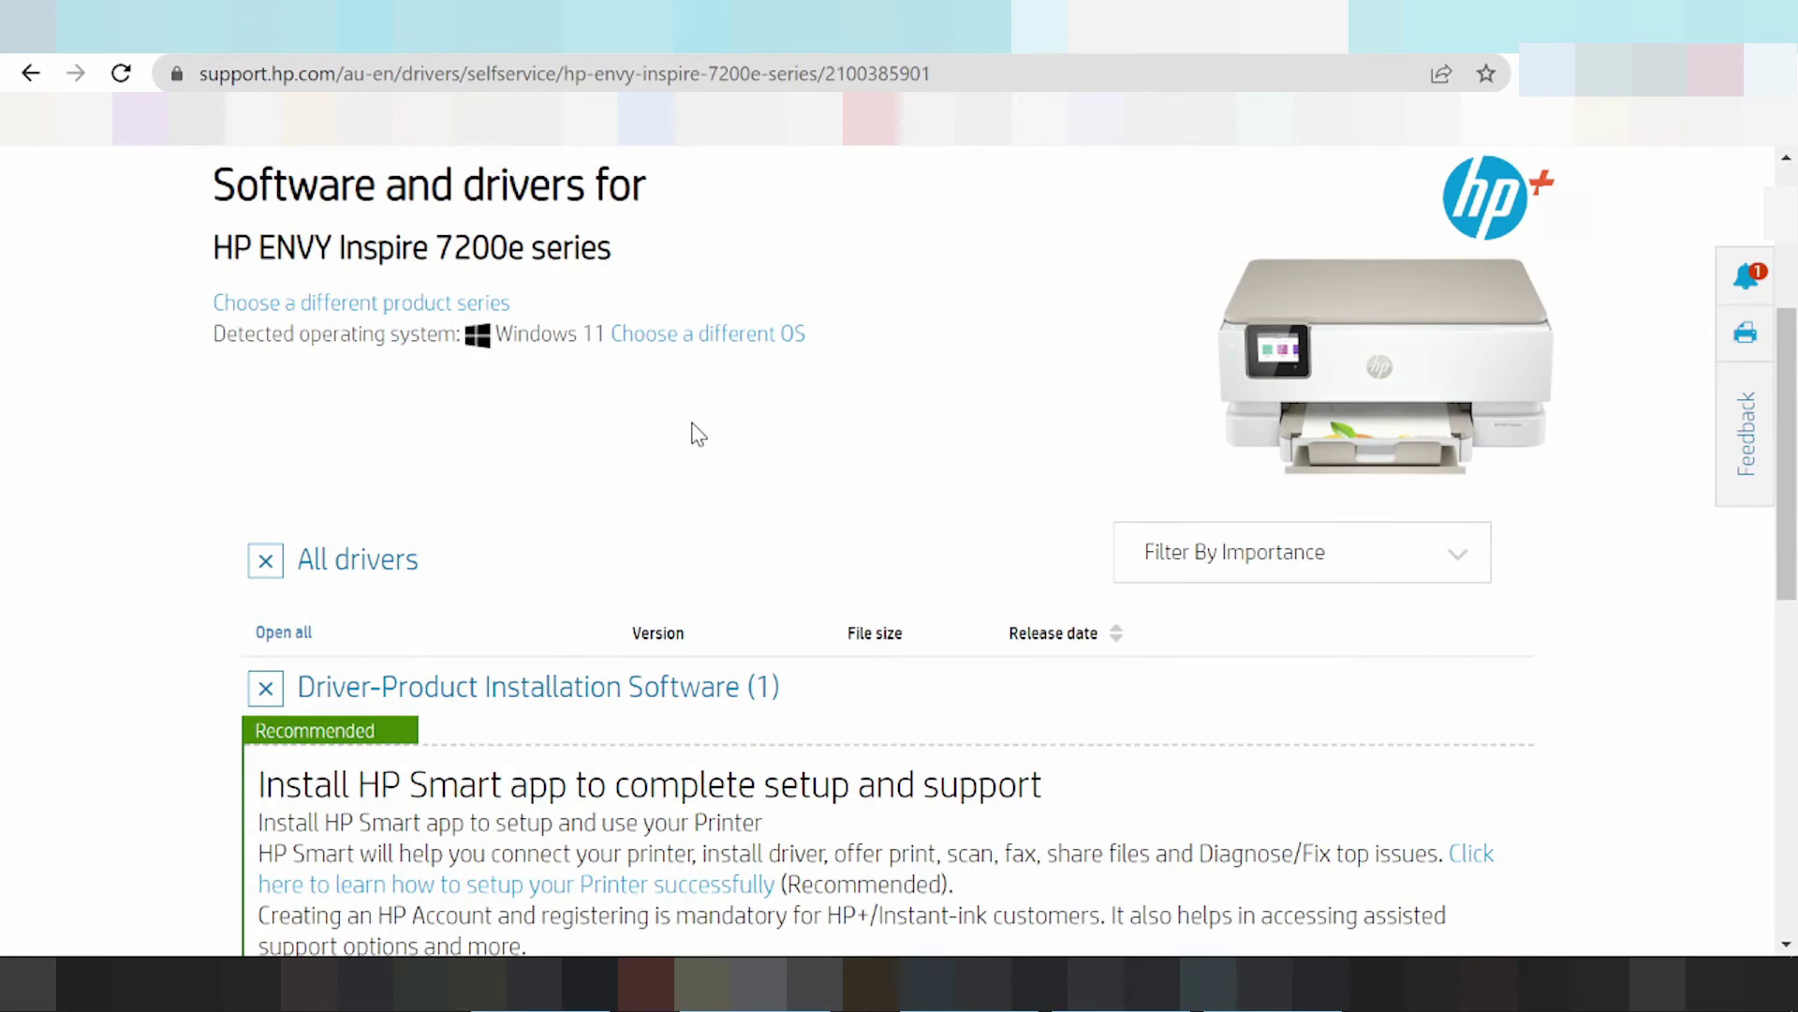
scroll(764, 404, "down", 6)
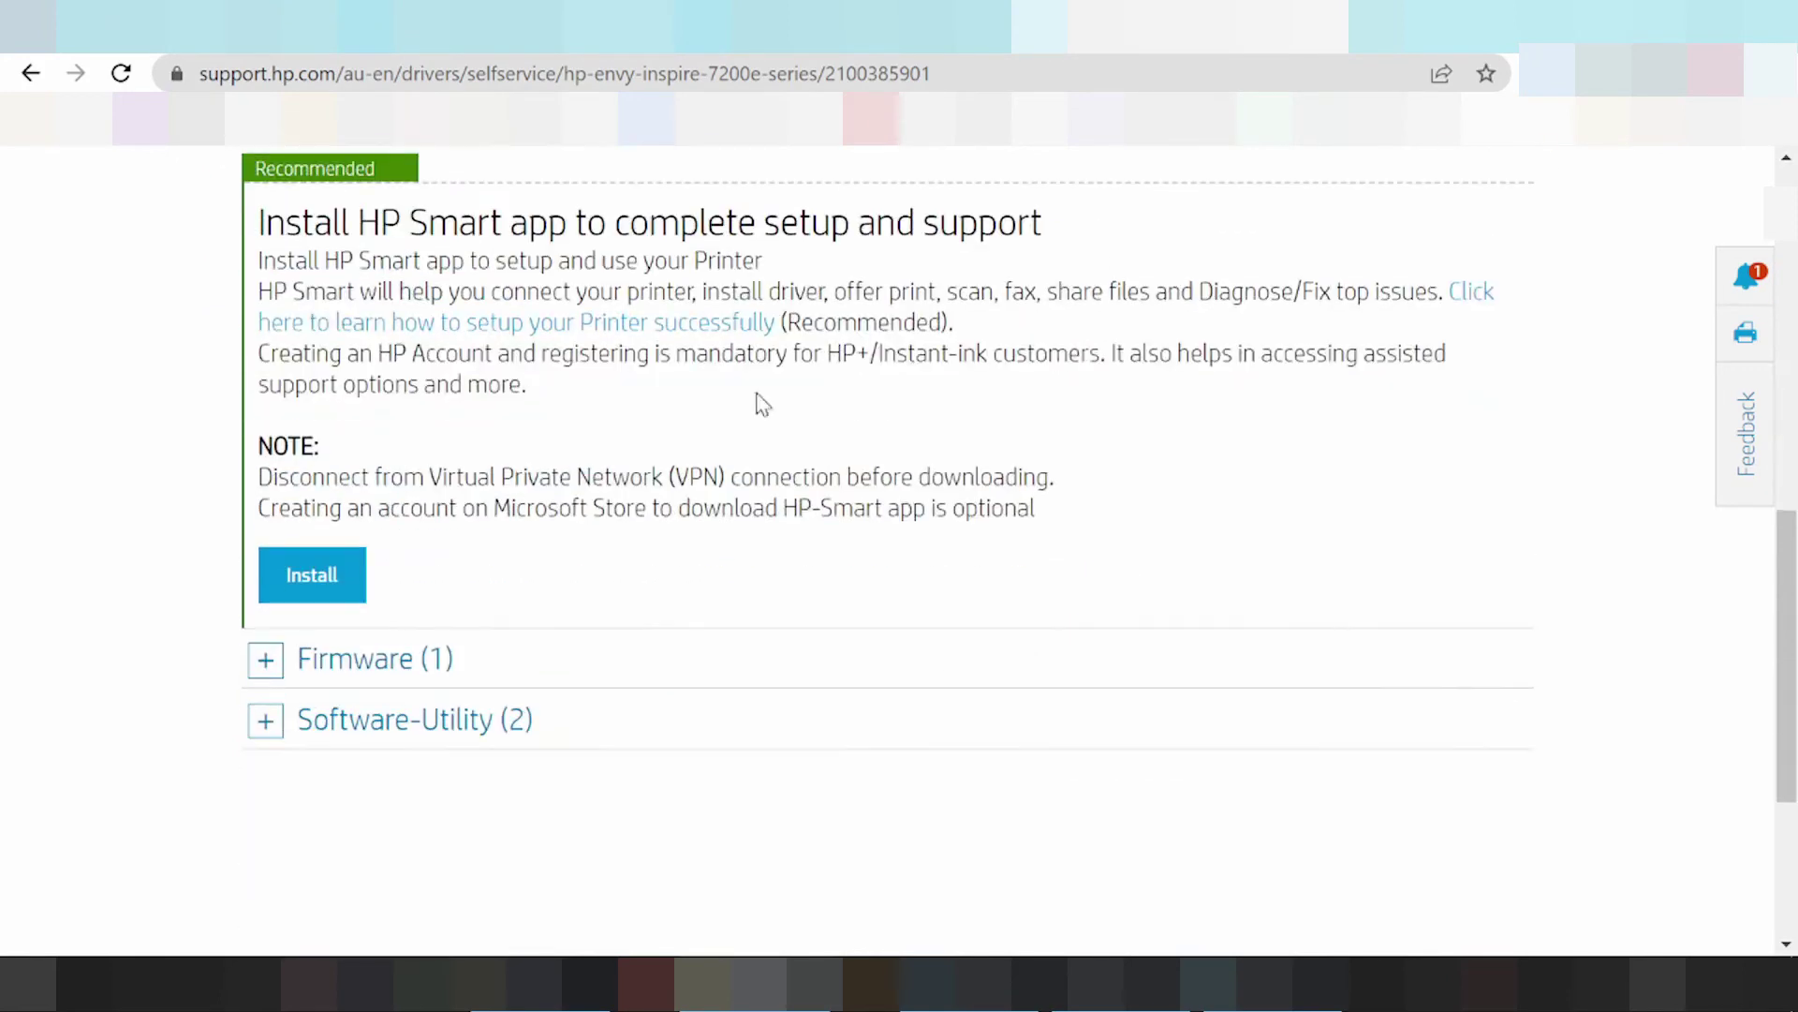
- Expand the Firmware (1) and Software-Utility (2) categories to reveal their downloads
left_click(266, 662)
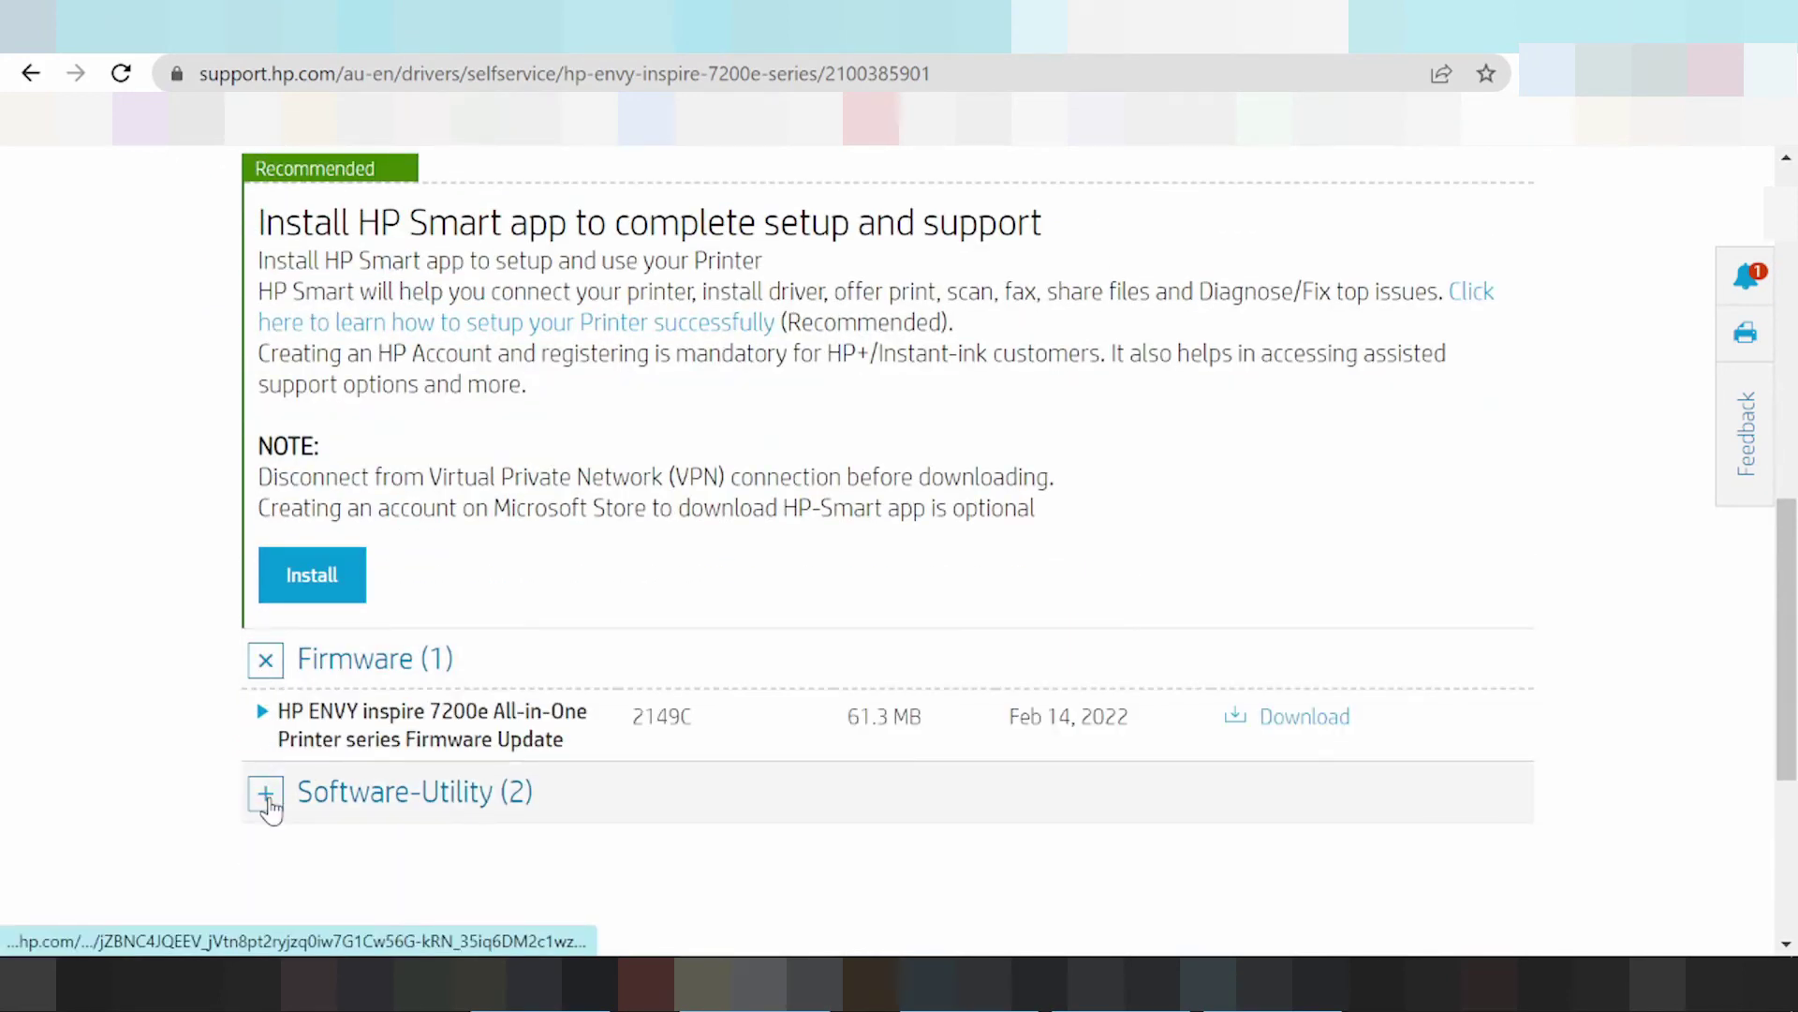
left_click(266, 791)
scroll(418, 706, "down", 3)
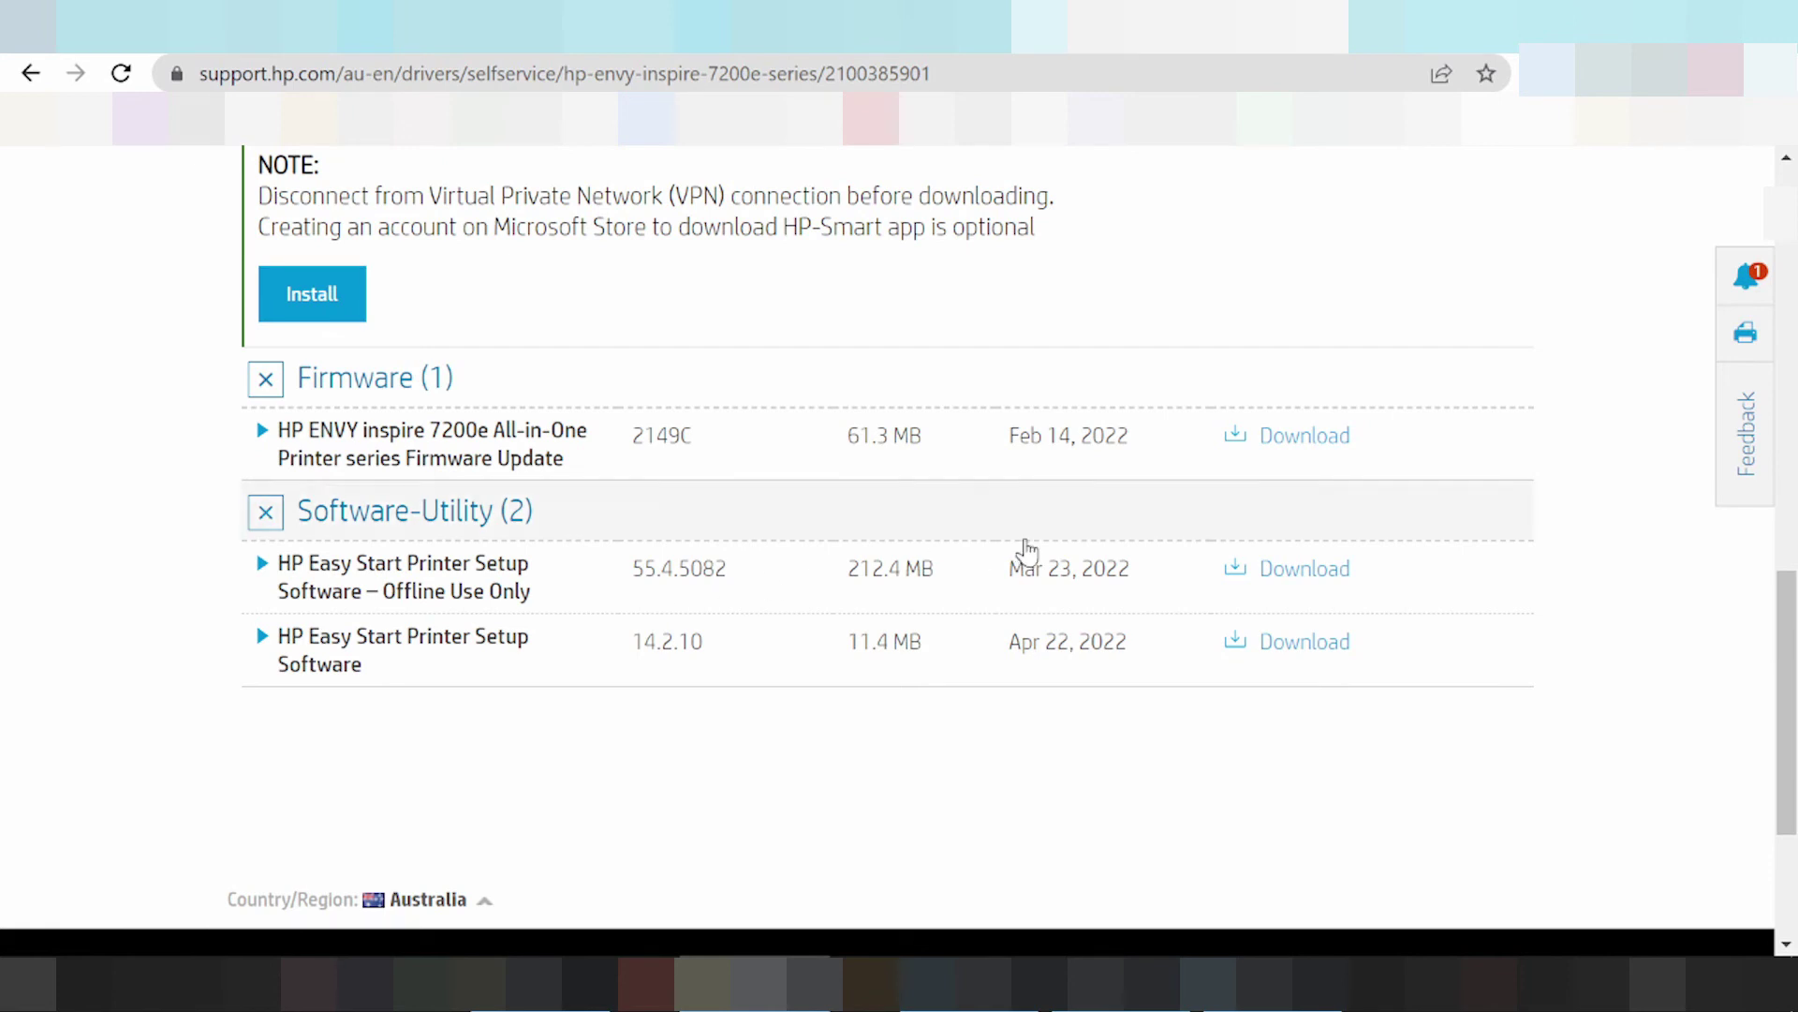
left_click_drag(278, 559, 993, 576)
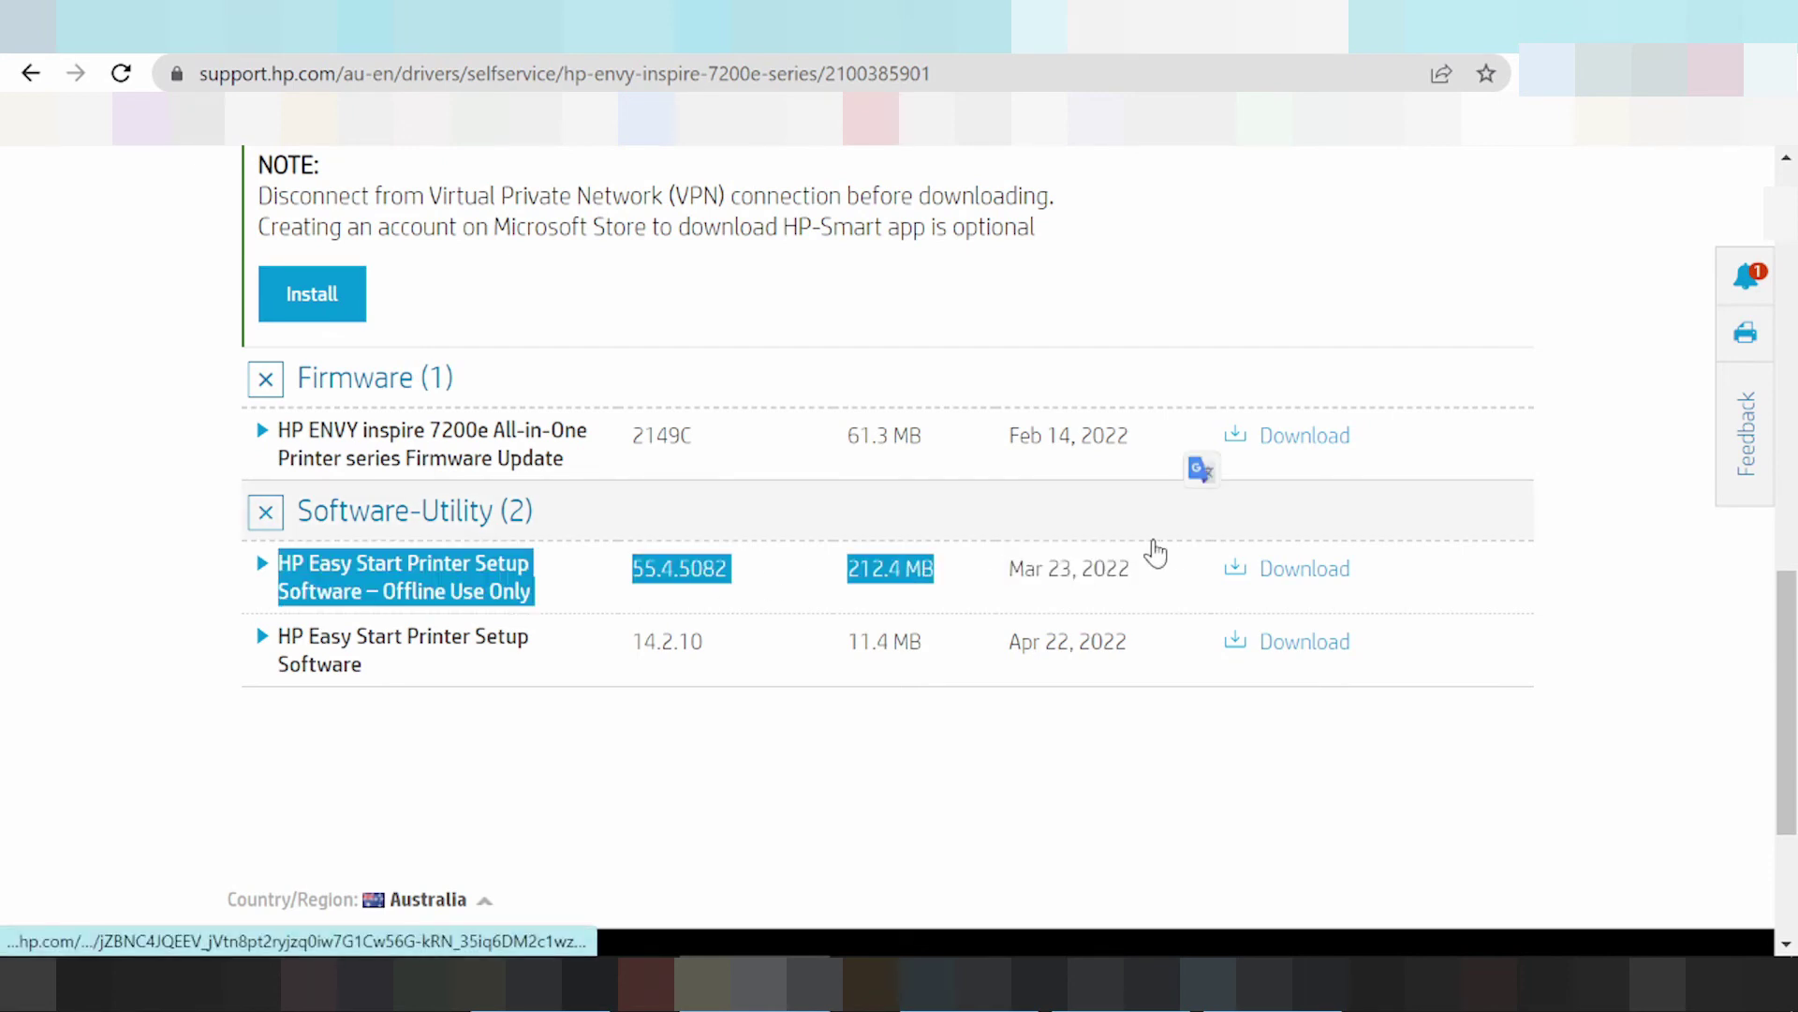
scroll(1103, 587, "up", 3)
scroll(1103, 587, "up", 1)
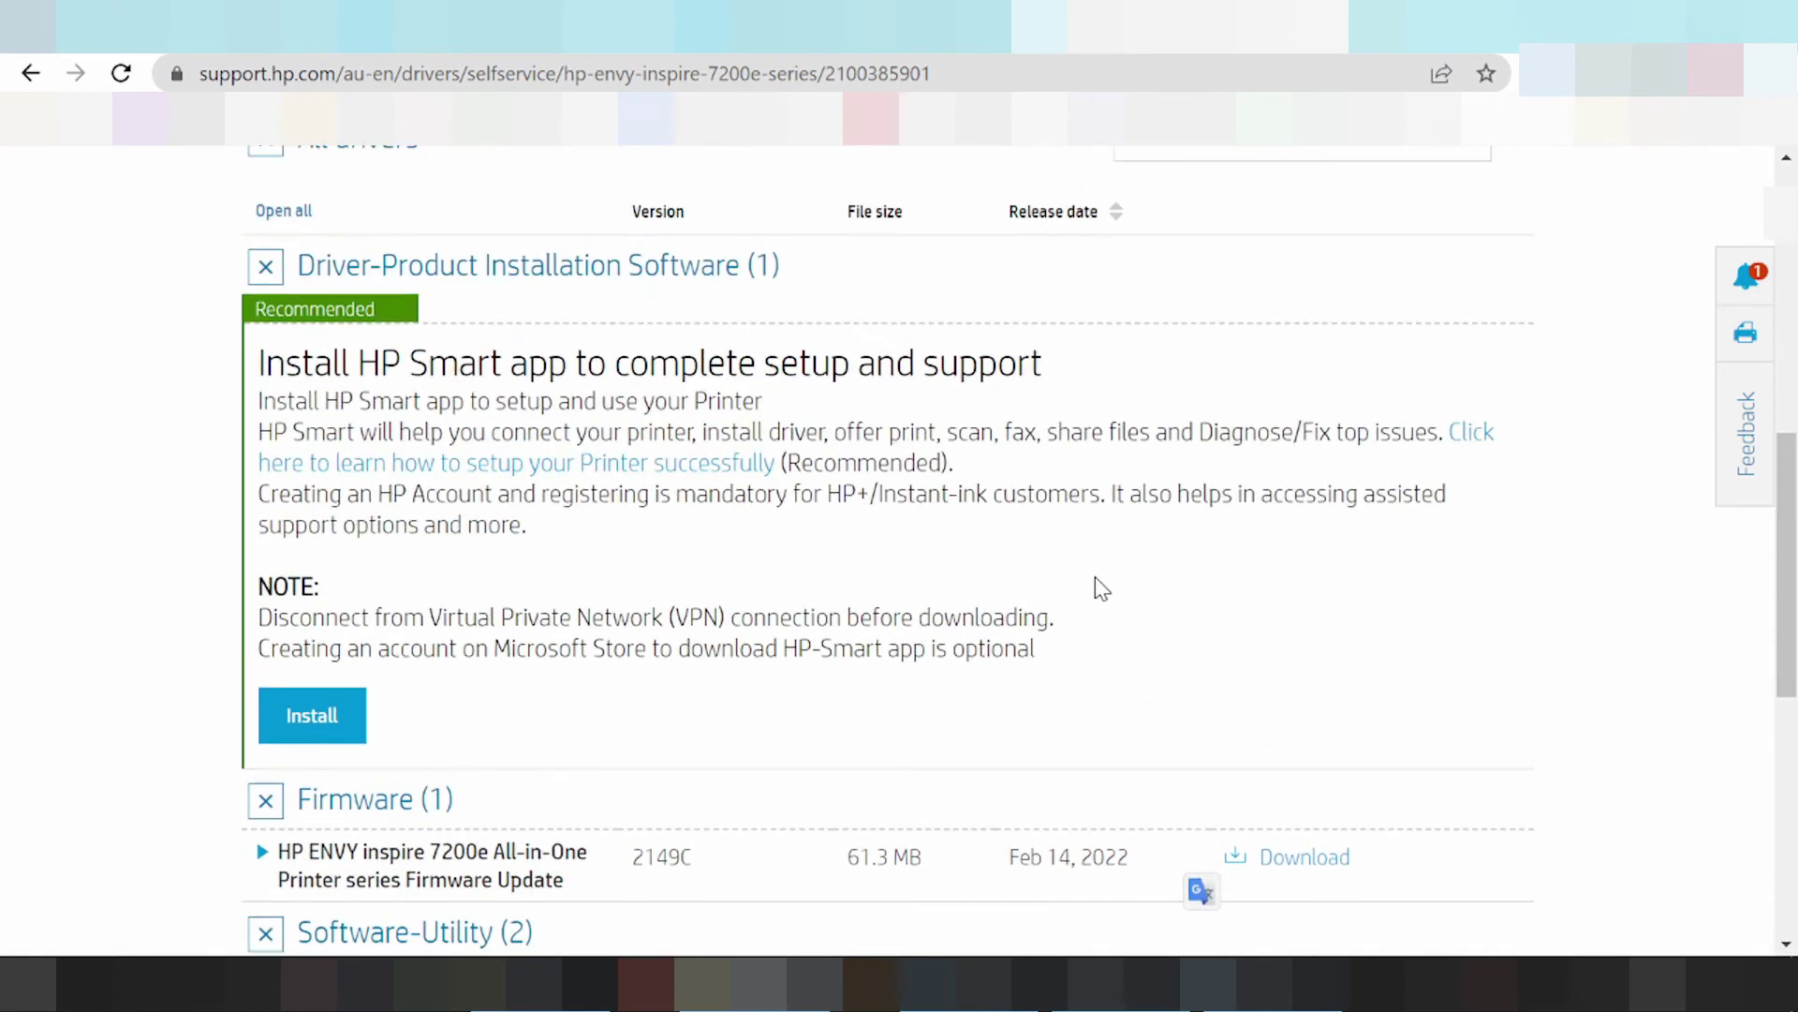
scroll(1101, 588, "up", 1)
scroll(1102, 588, "down", 1)
left_click(333, 711)
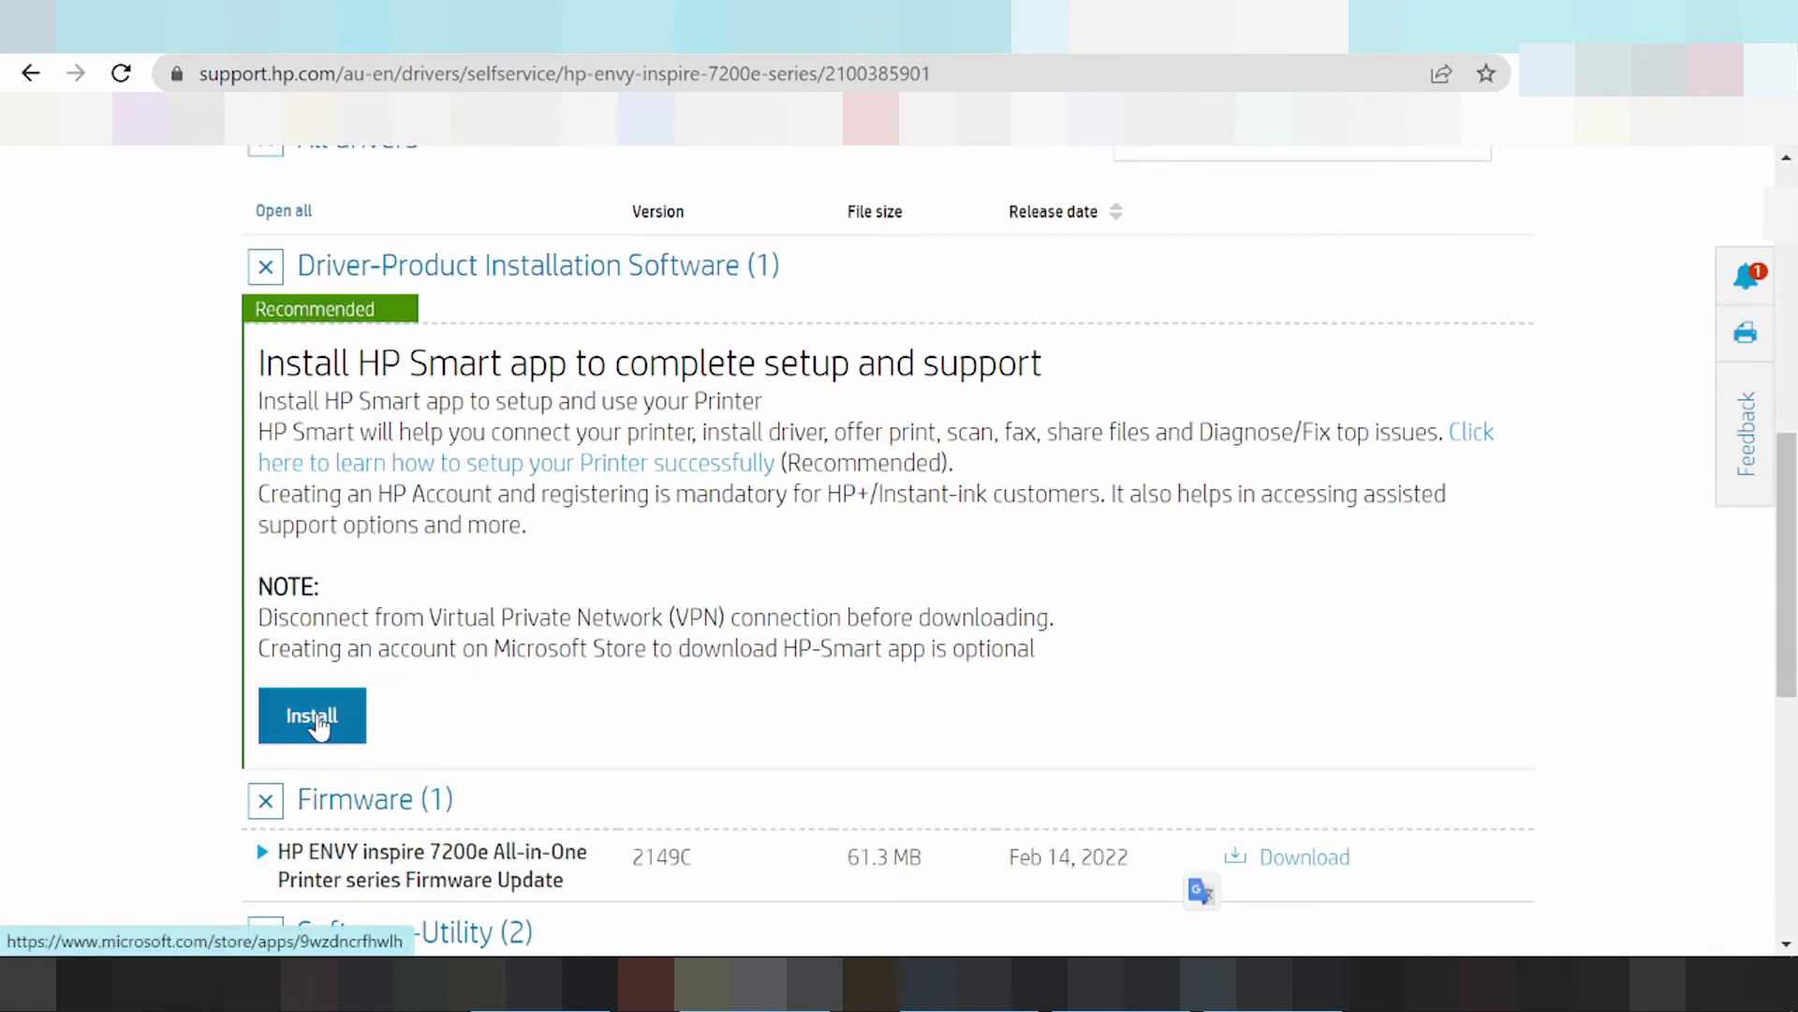